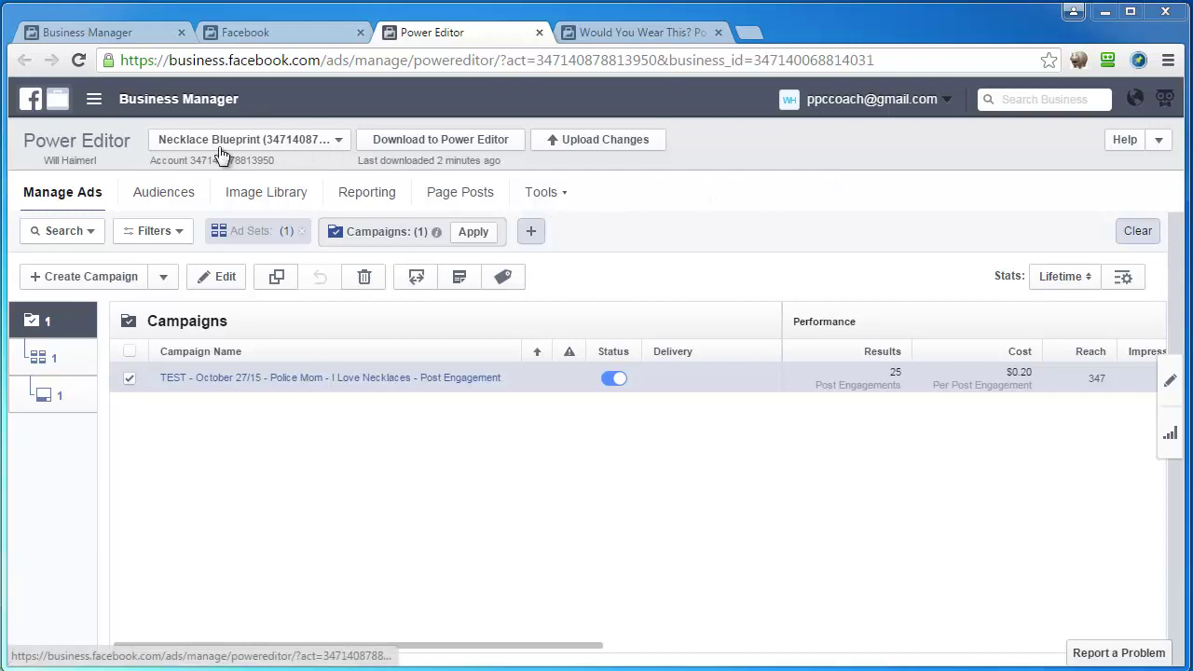
# Check the Power Editor Tools menu and saved Audiences, then open a new browser tab
pyautogui.click(552, 198)
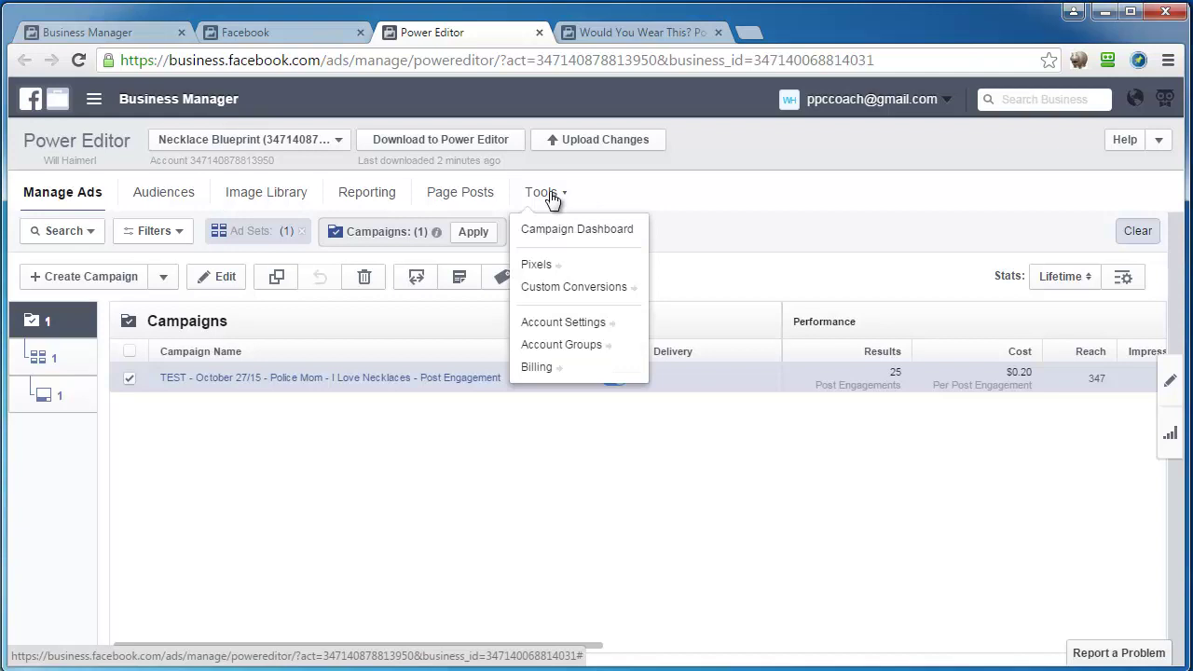
pyautogui.click(173, 200)
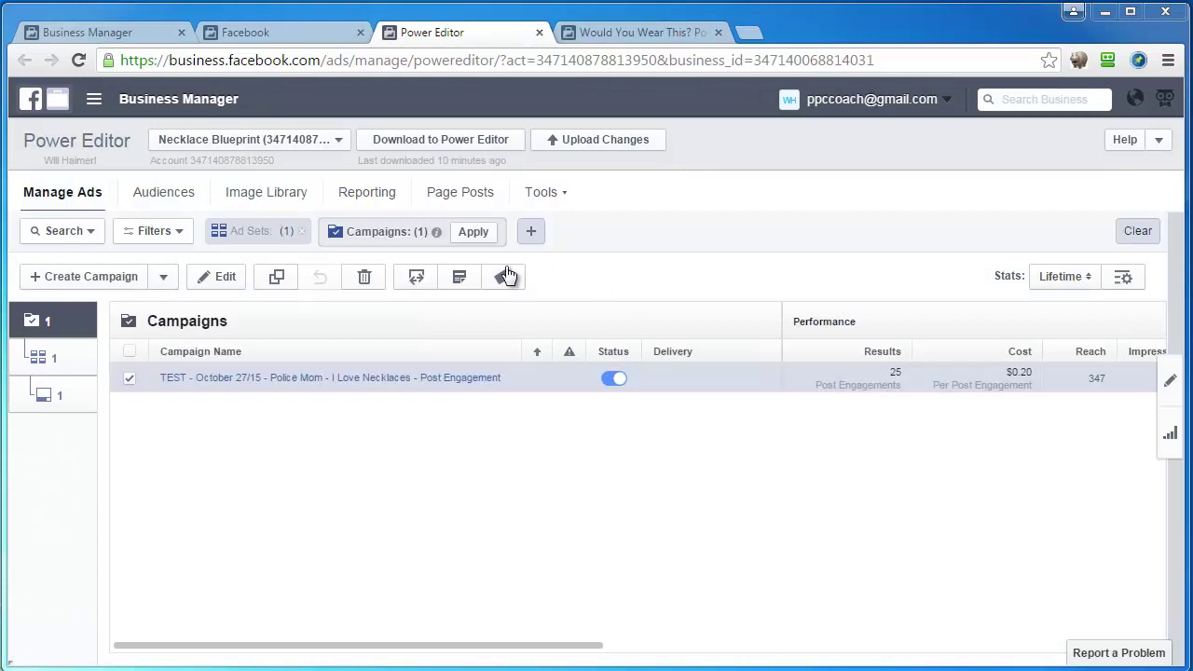
pyautogui.click(544, 196)
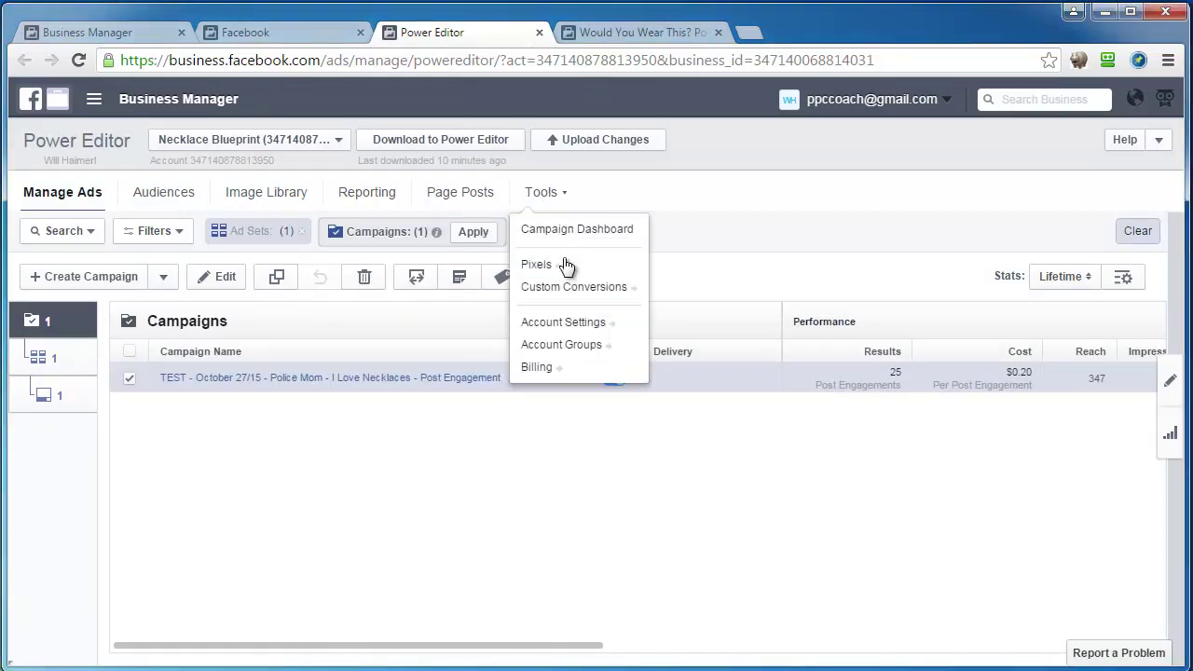
pyautogui.click(760, 32)
# Paste the Audience Insights link into the address bar and load it
pyautogui.rightClick(696, 94)
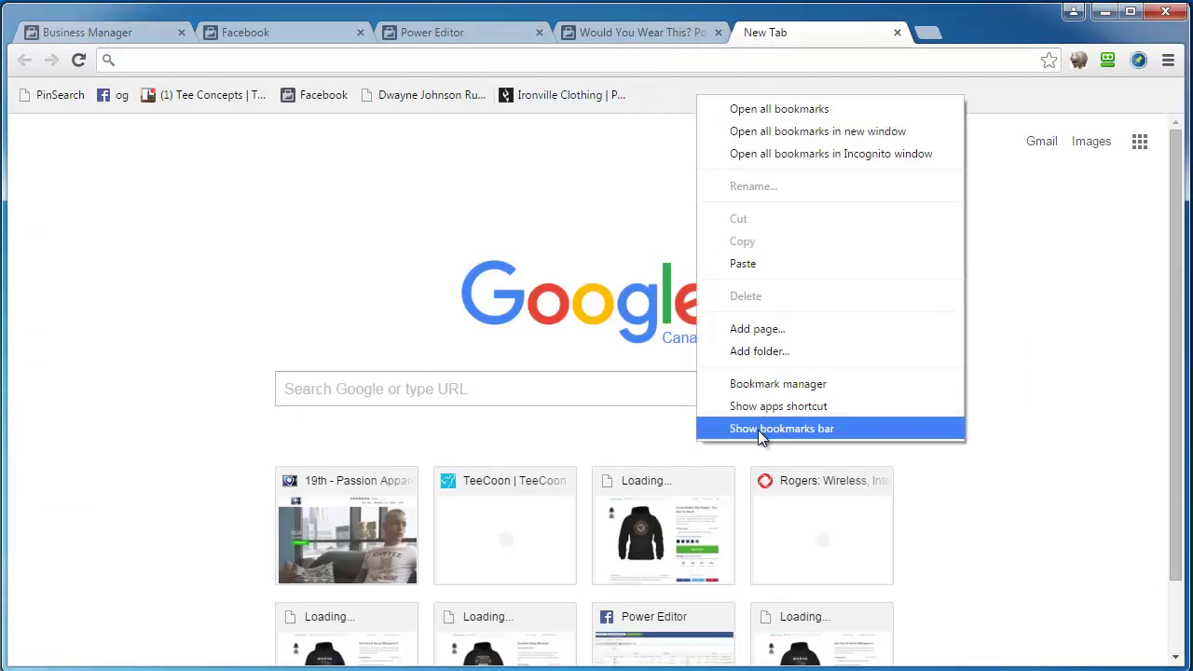
pyautogui.click(580, 59)
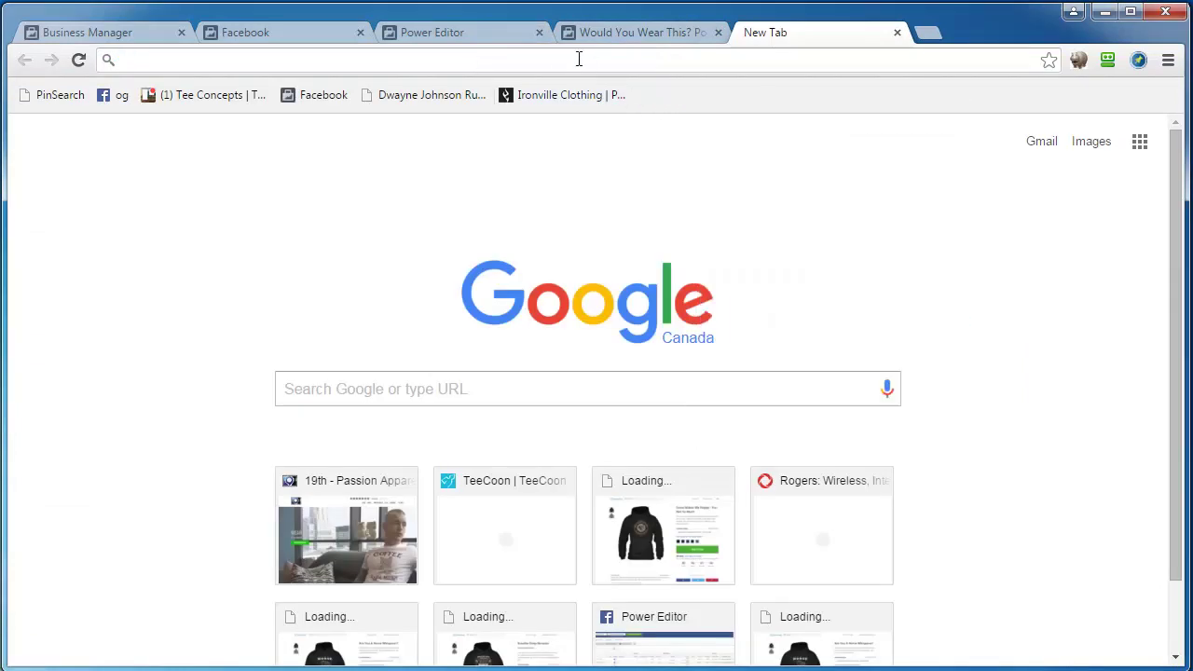
pyautogui.rightClick(525, 59)
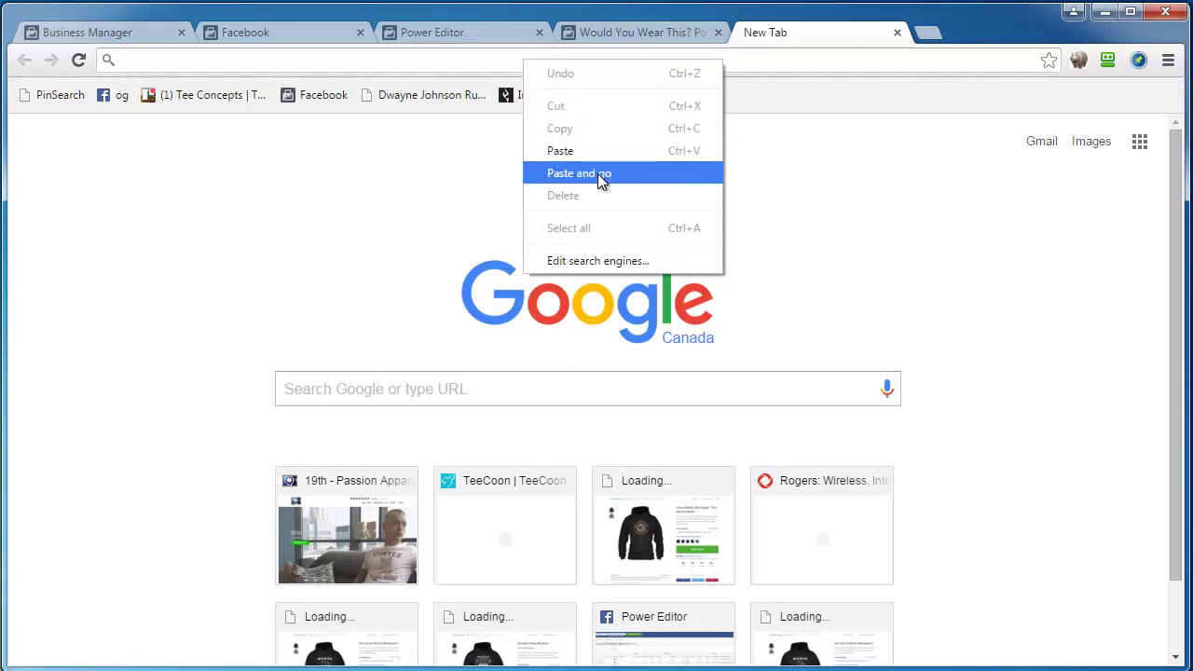
pyautogui.click(598, 173)
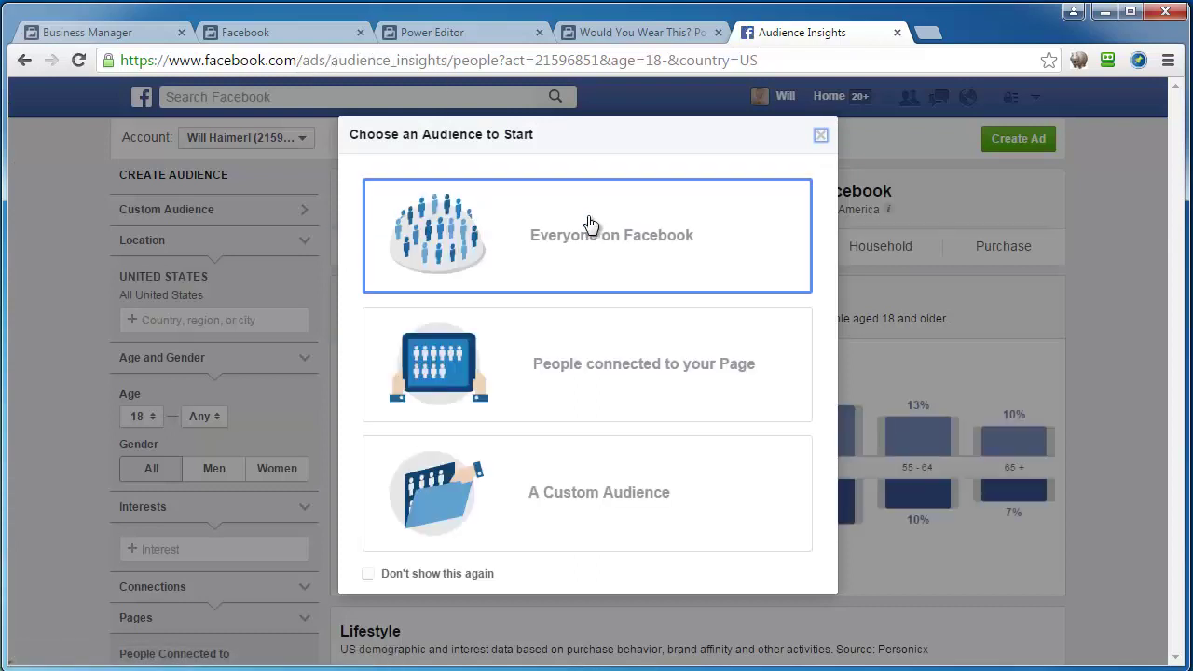
# Close the Power Editor Tools list and return to the Audience Insights tab
pyautogui.click(471, 34)
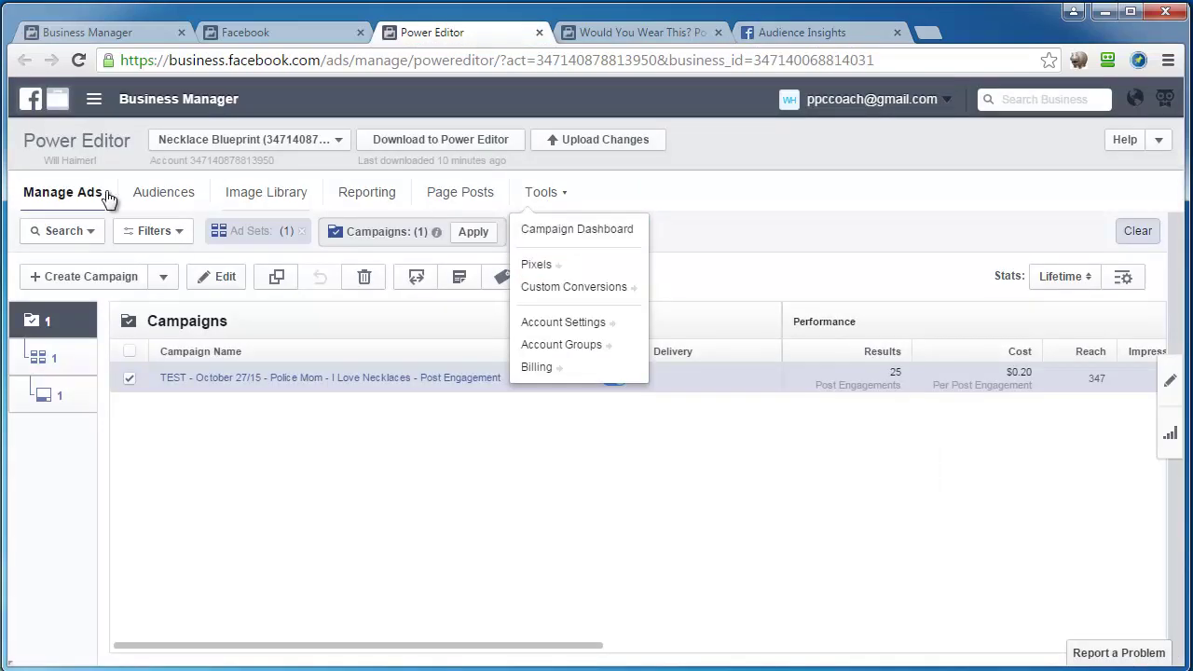
pyautogui.click(723, 198)
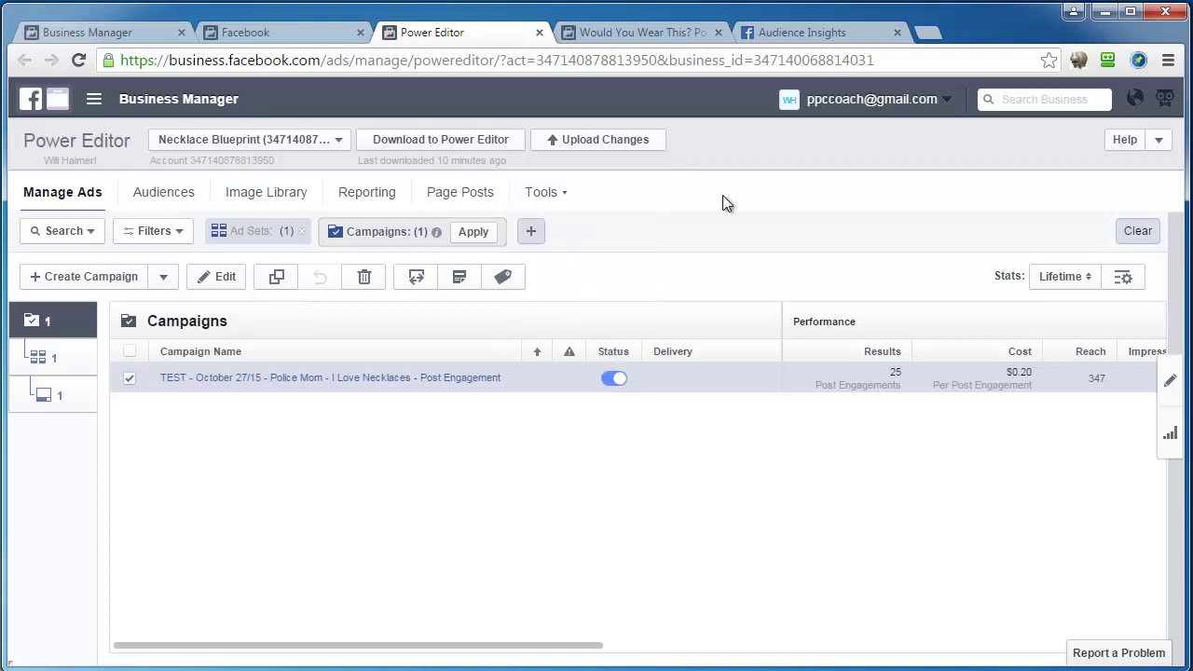
pyautogui.click(798, 25)
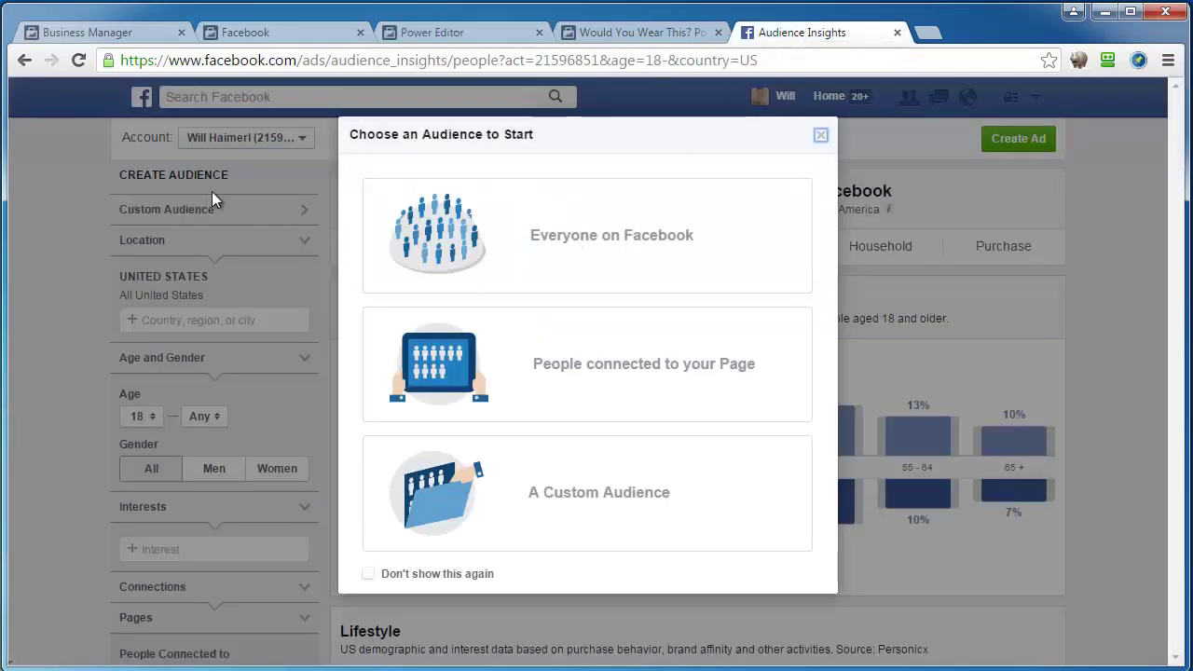
# Start from Everyone on Facebook, set minimum age 50 and restrict to Women
pyautogui.click(640, 284)
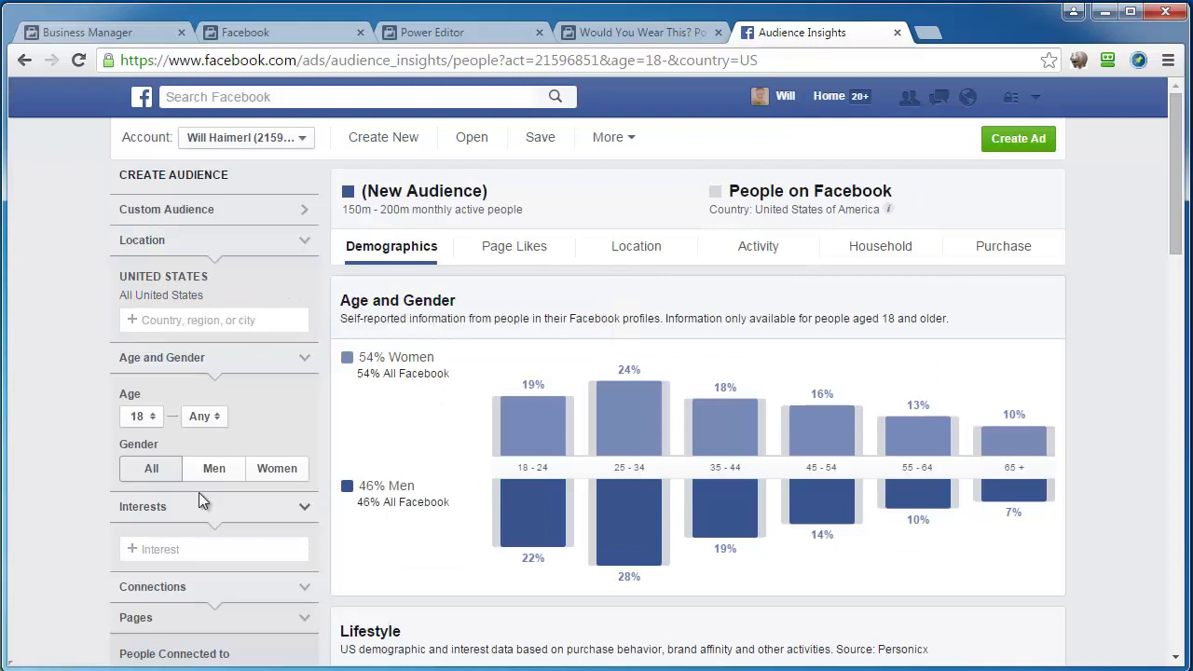
pyautogui.click(148, 416)
pyautogui.scroll(-9, 142, 504)
pyautogui.scroll(2, 138, 504)
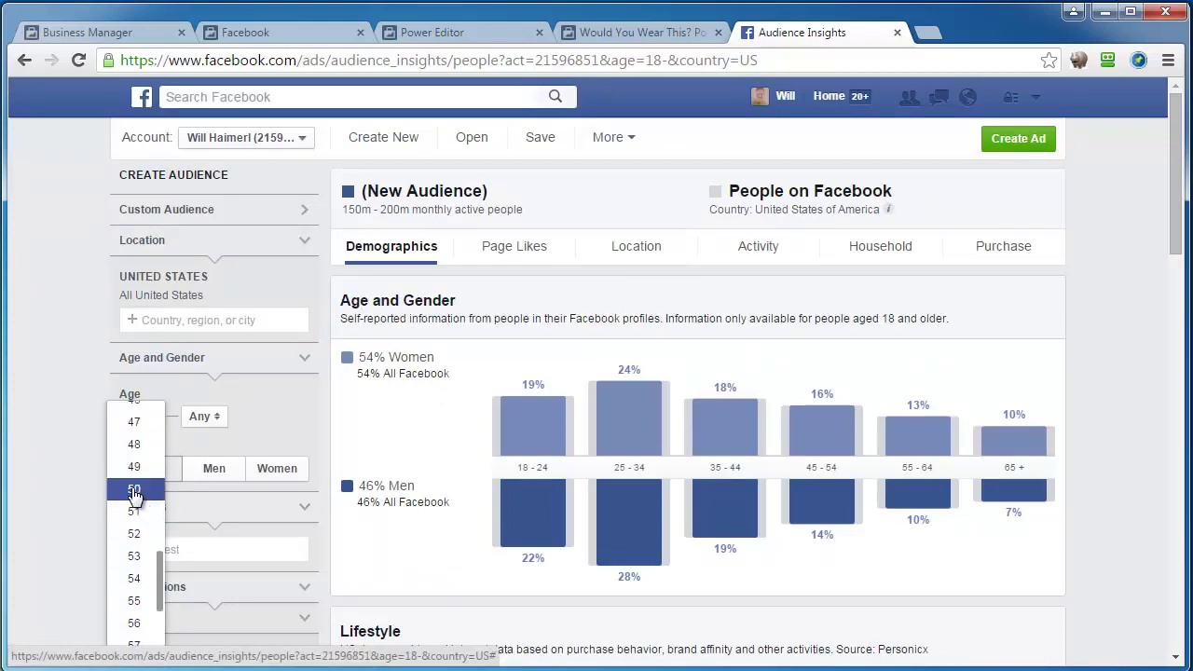
pyautogui.click(136, 494)
pyautogui.click(282, 469)
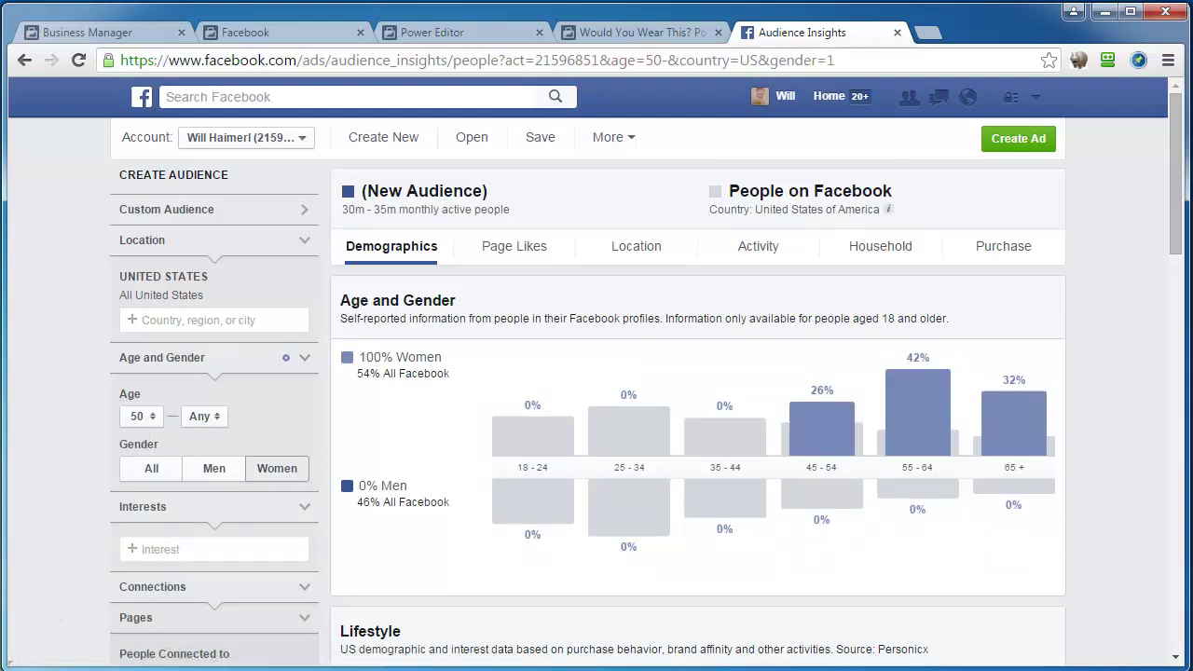
pyautogui.scroll(-2, 133, 368)
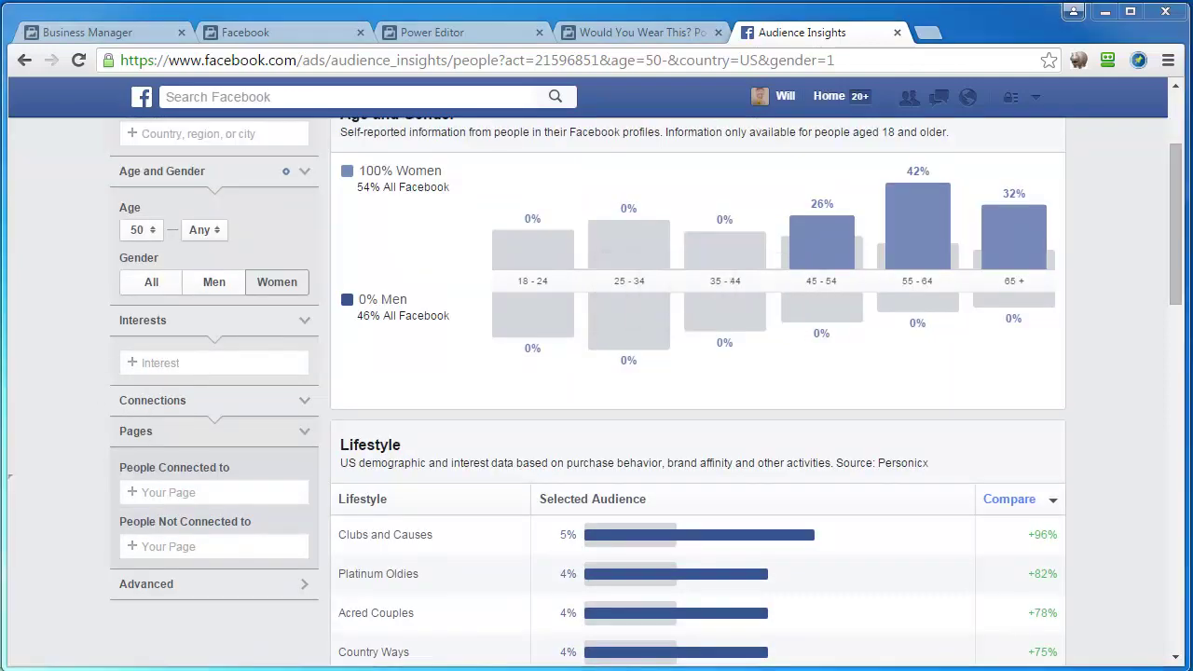
pyautogui.moveTo(1192, 88); pyautogui.dragTo(673, 88)
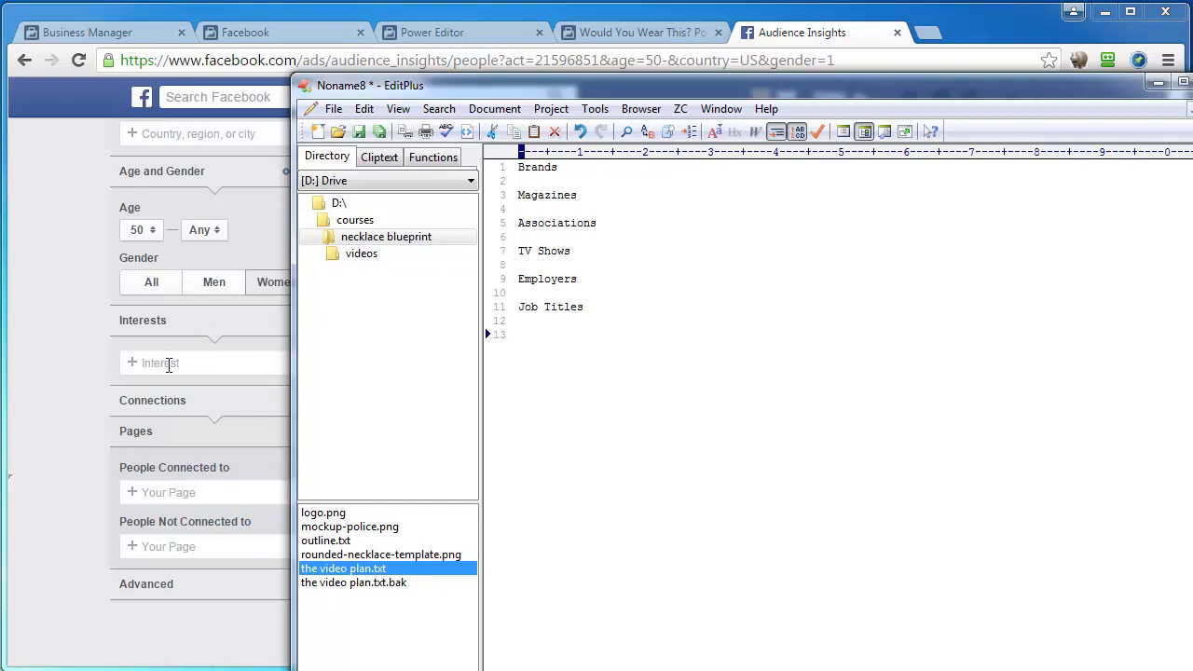
pyautogui.moveTo(523, 87); pyautogui.dragTo(1192, 65)
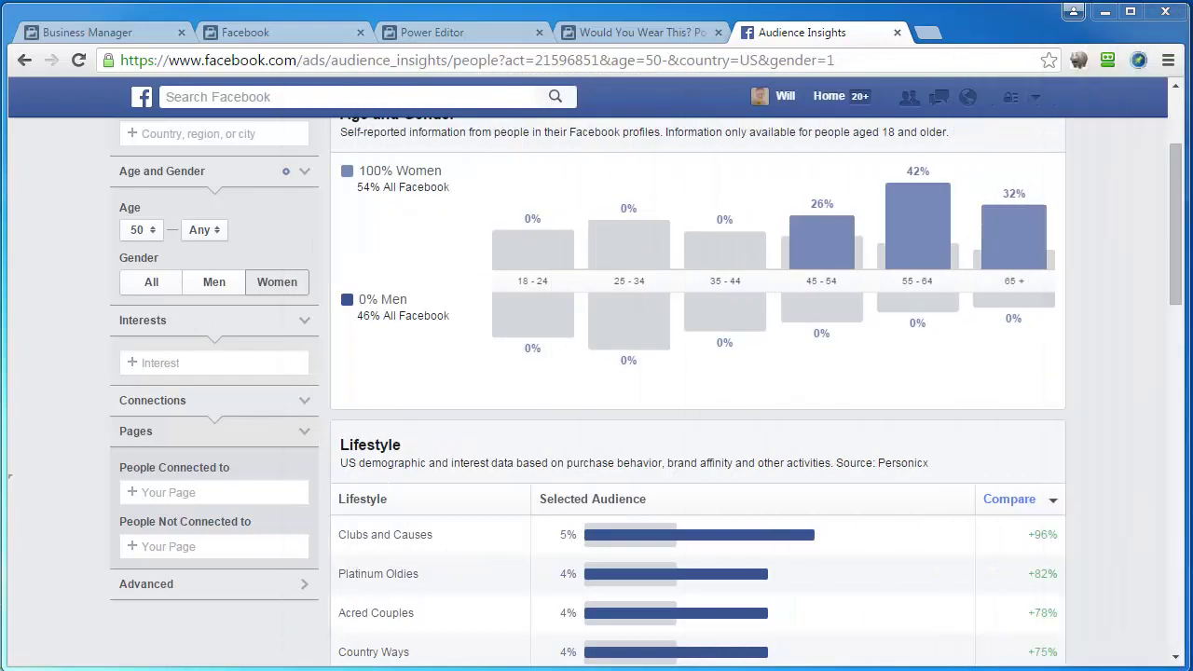
# Search 'police magazine' and add police k9 magazine as an interest
pyautogui.click(210, 362)
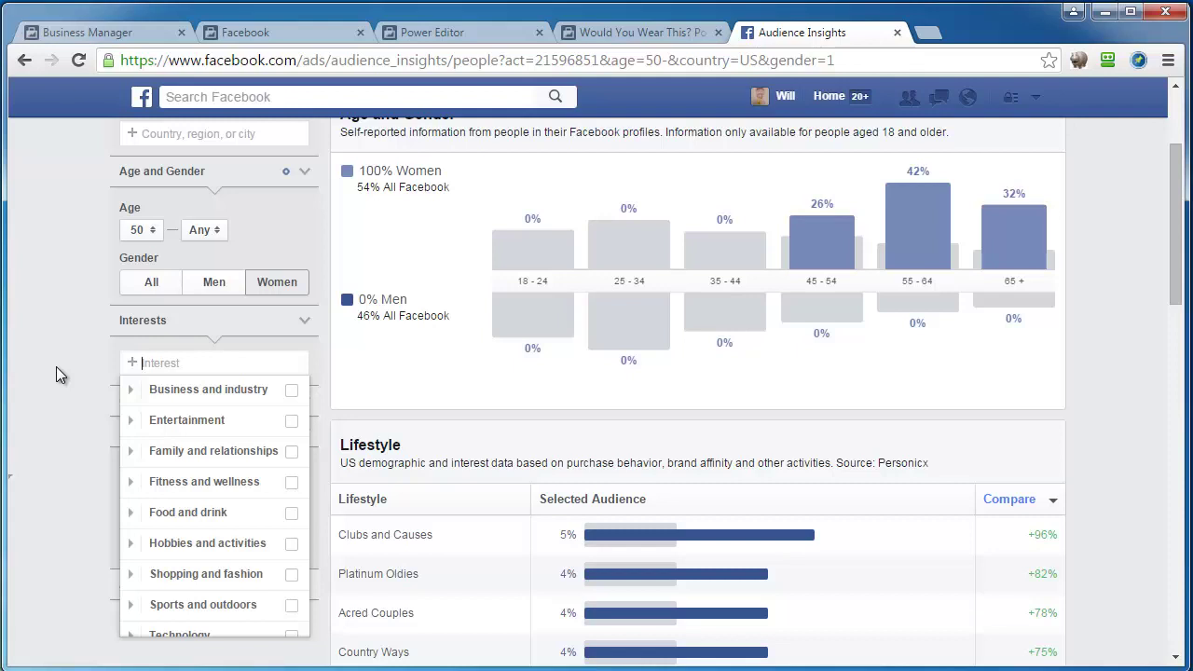
pyautogui.write('op')
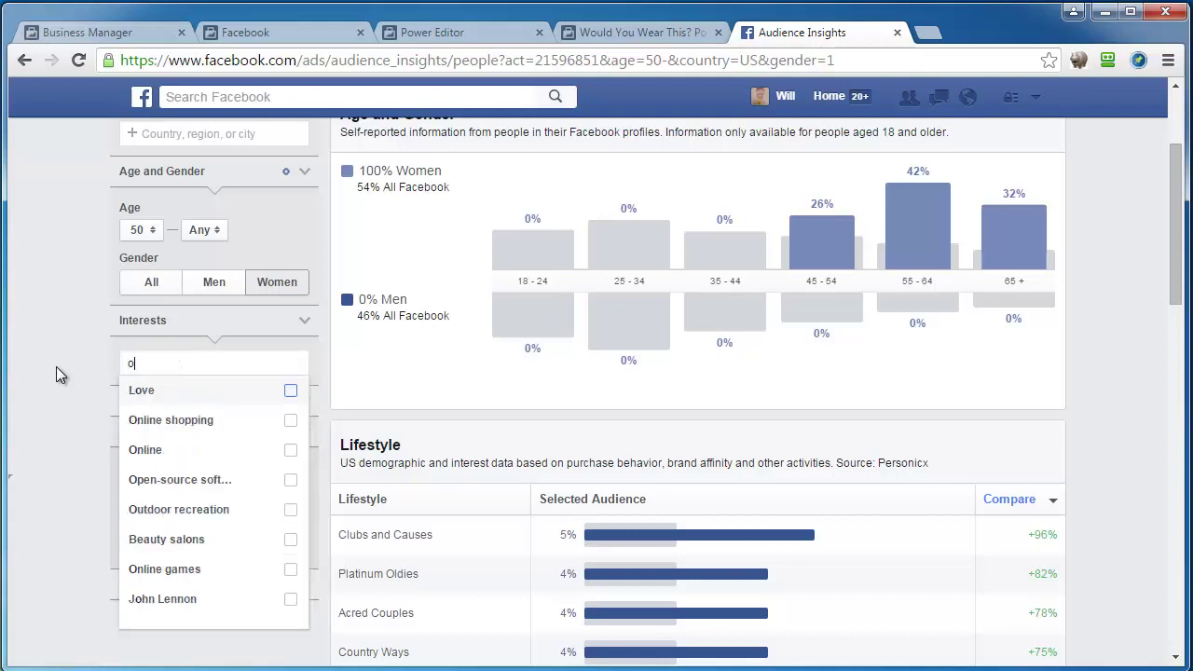
pyautogui.press('BackSpace')
pyautogui.press('BackSpace')
pyautogui.write('police maga')
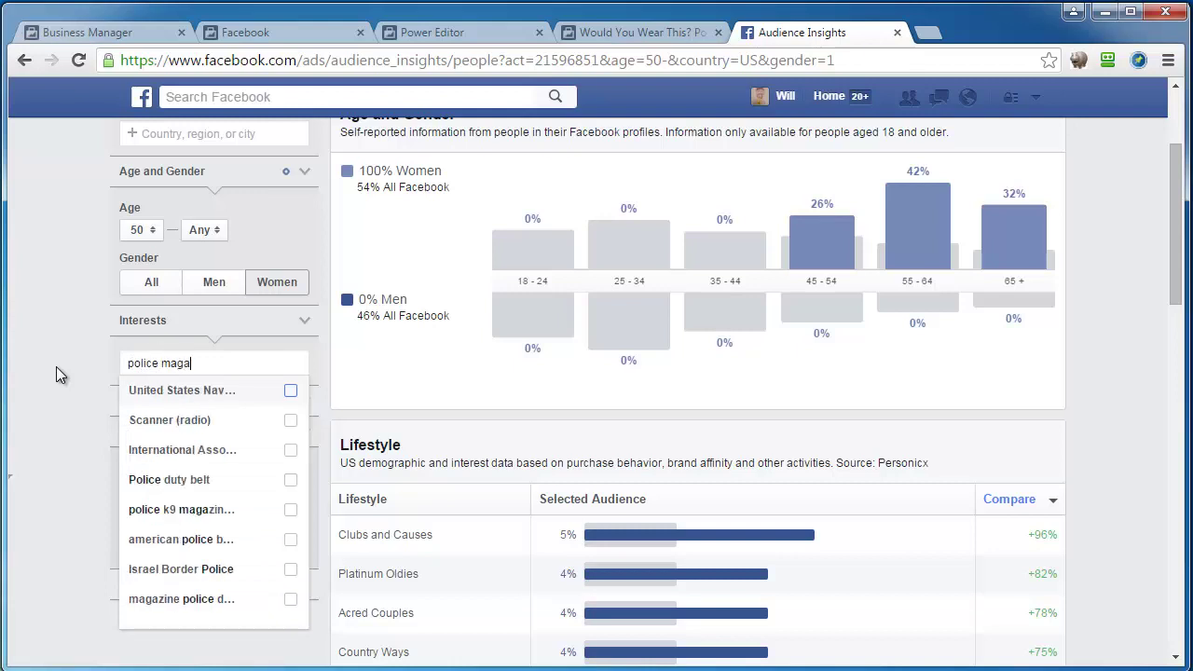
pyautogui.write('zine')
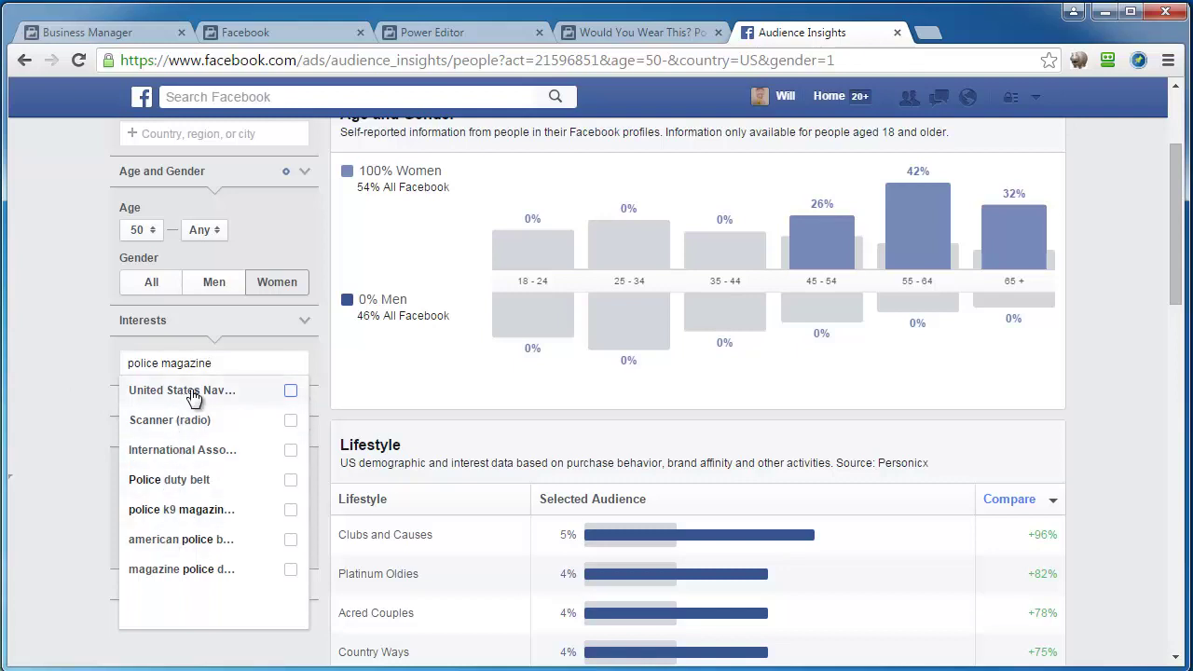
pyautogui.click(179, 510)
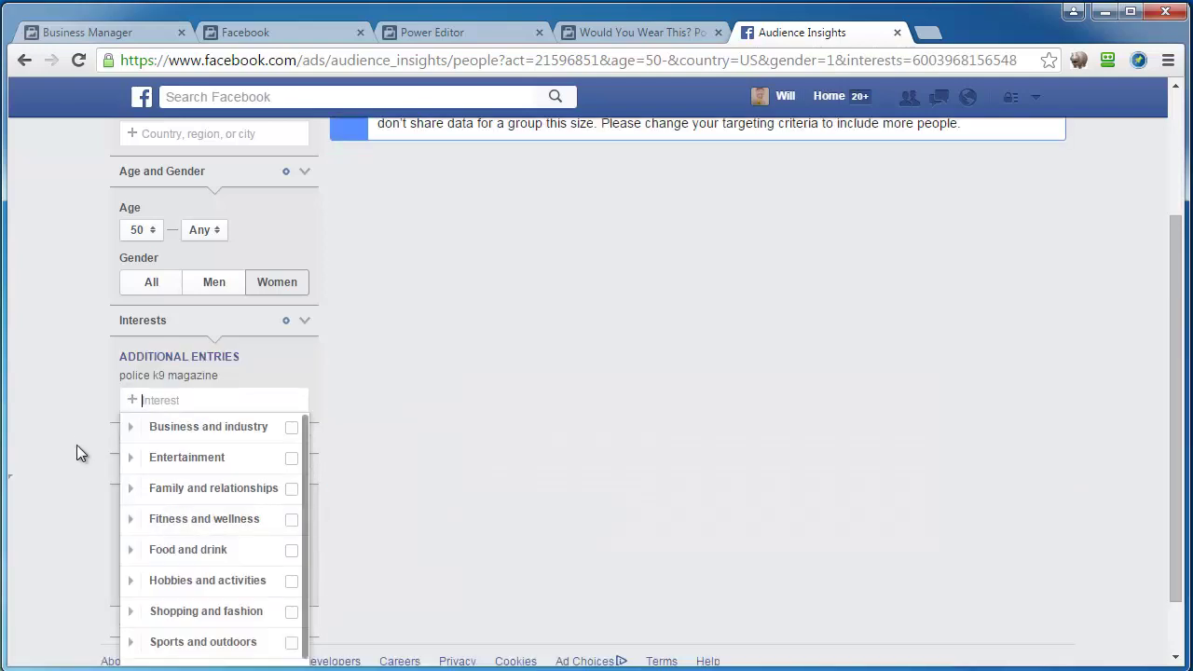
pyautogui.click(67, 407)
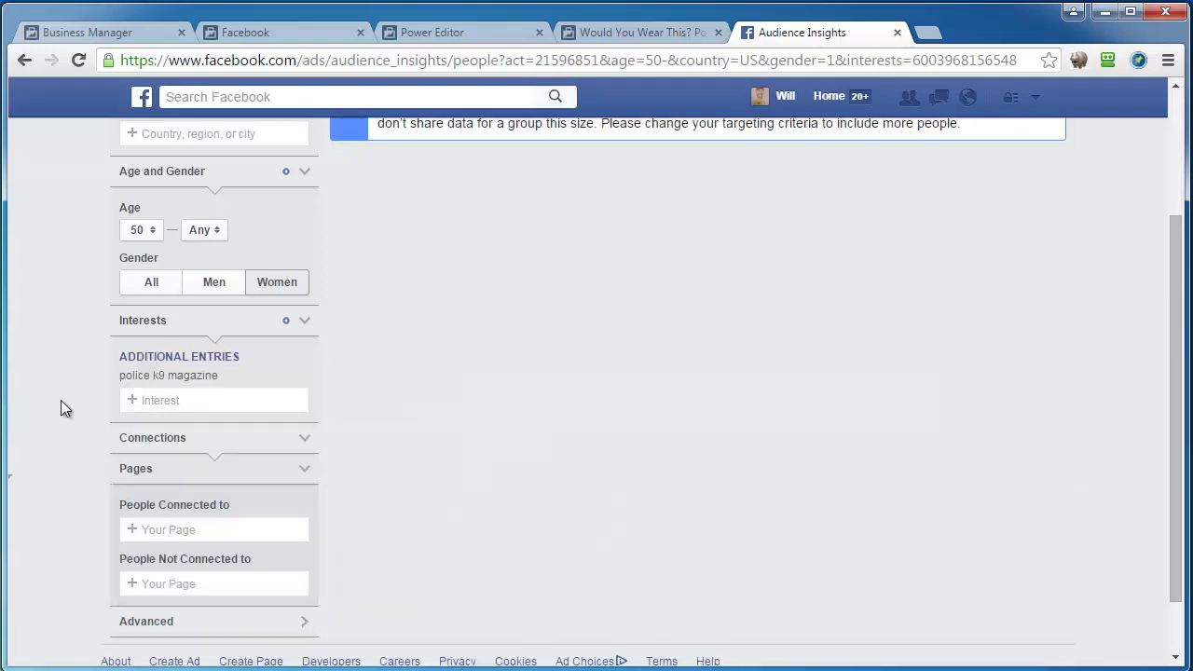
pyautogui.scroll(2, 63, 407)
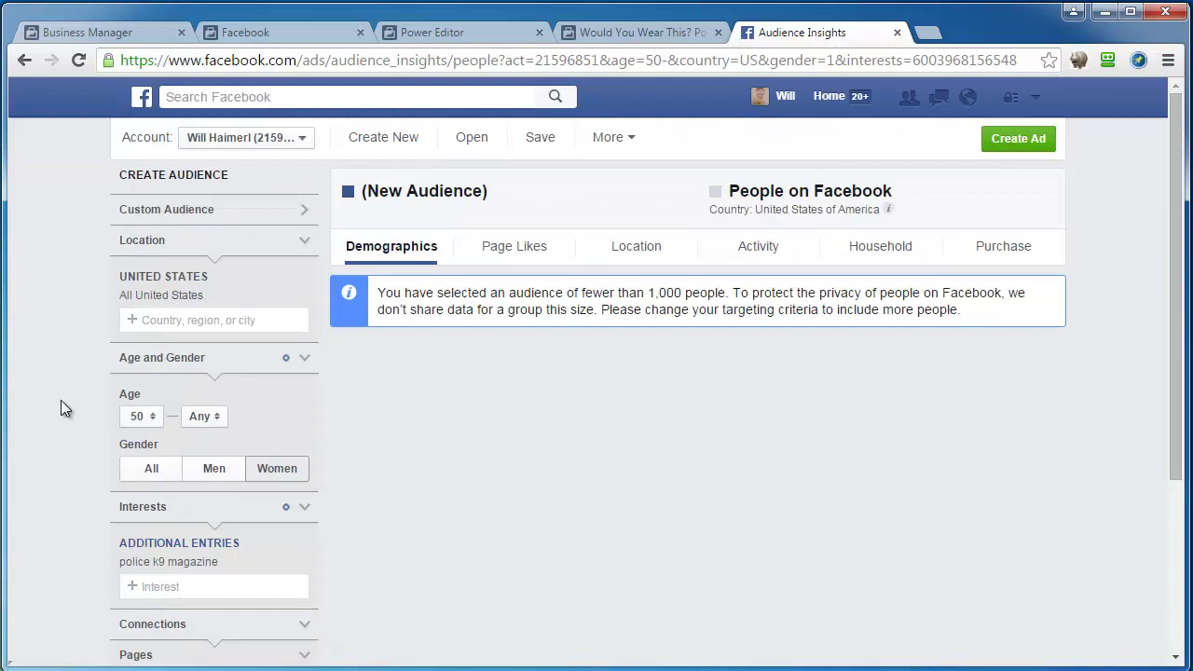
pyautogui.scroll(-1, 60, 407)
# Add american police beat magazine as a second interest
pyautogui.click(197, 493)
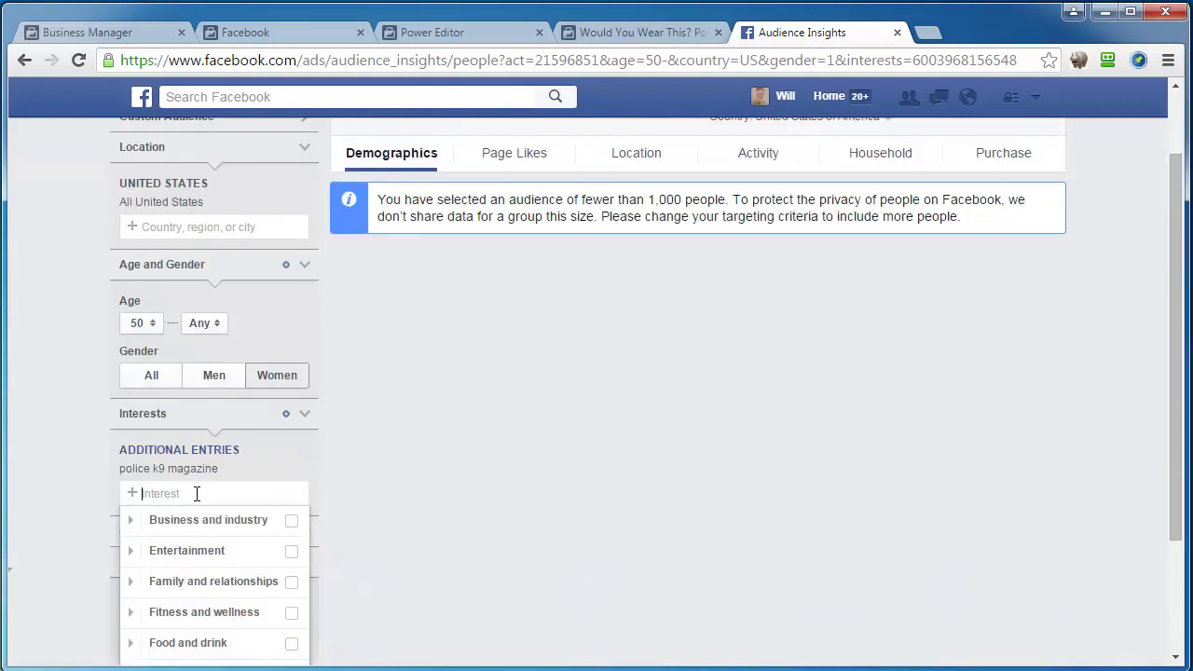
pyautogui.write('police maga')
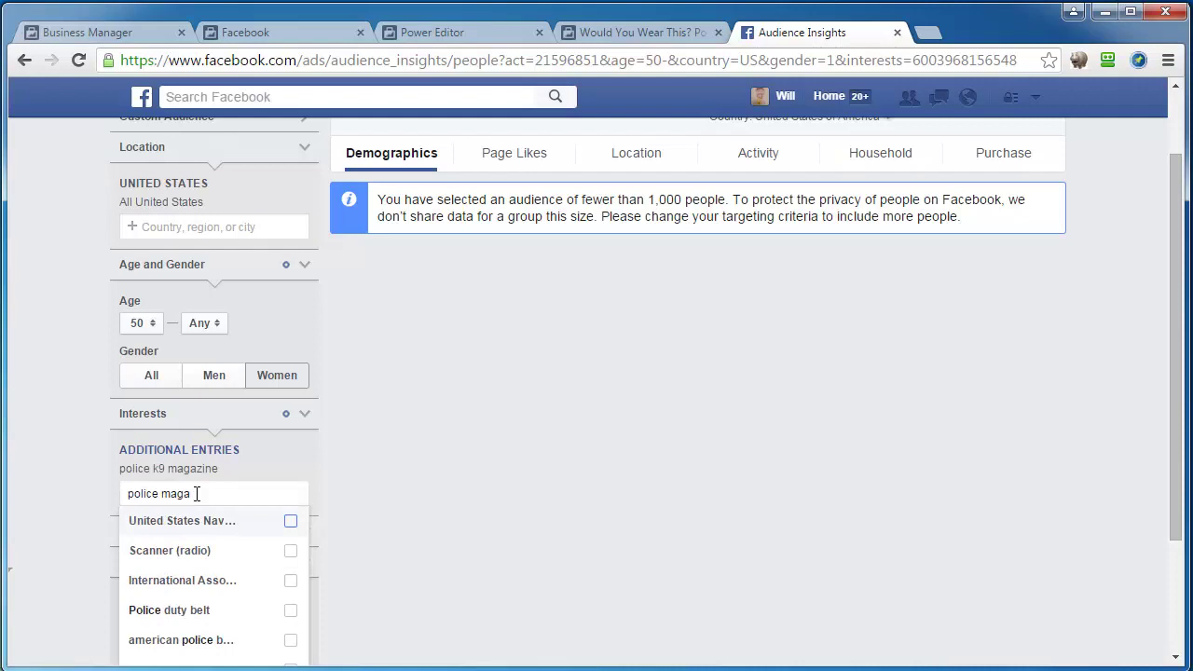
pyautogui.click(187, 642)
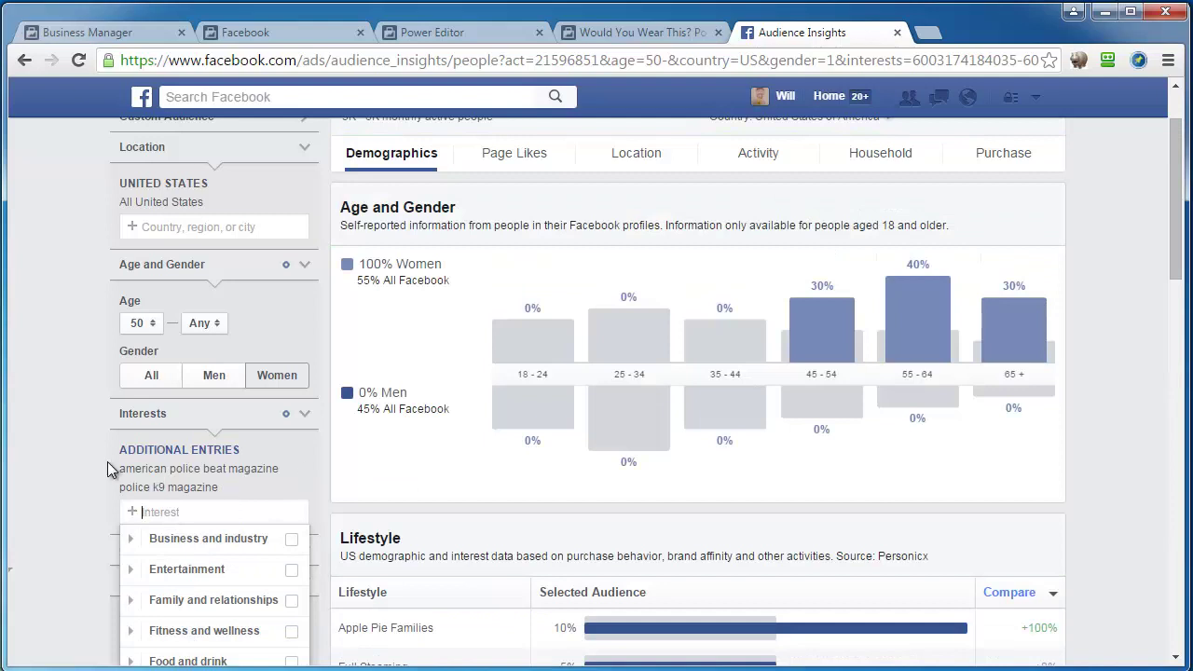
pyautogui.scroll(1, 243, 364)
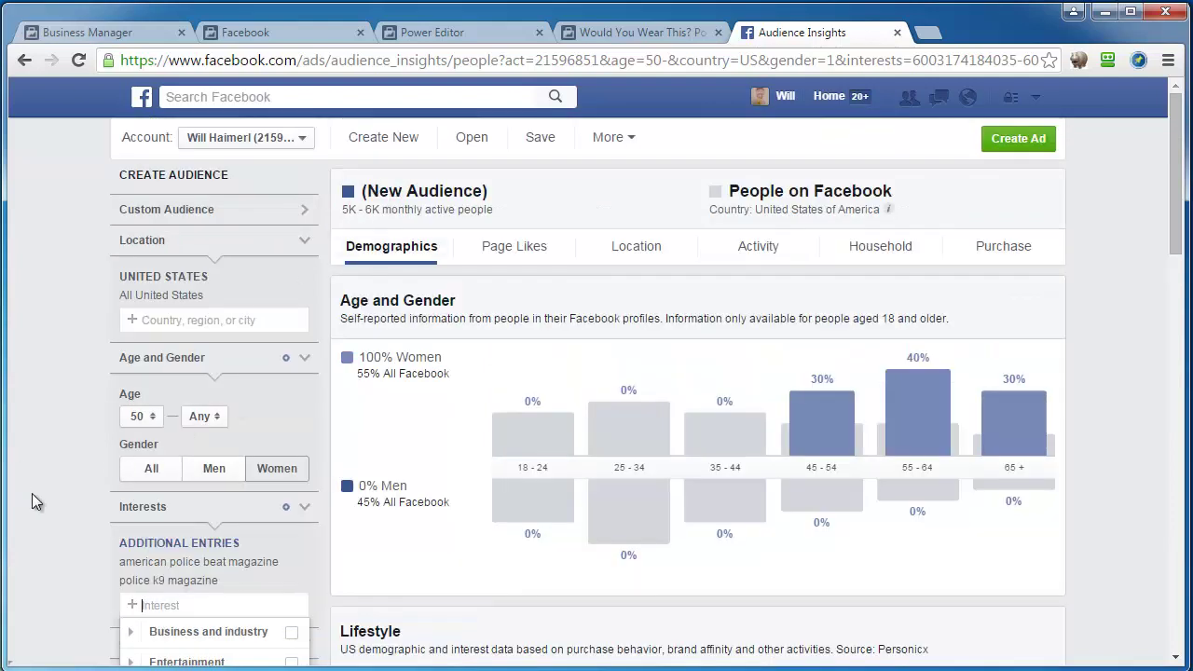
# Search 'police association' and add International Police Association as an interest
pyautogui.click(183, 606)
pyautogui.write('p')
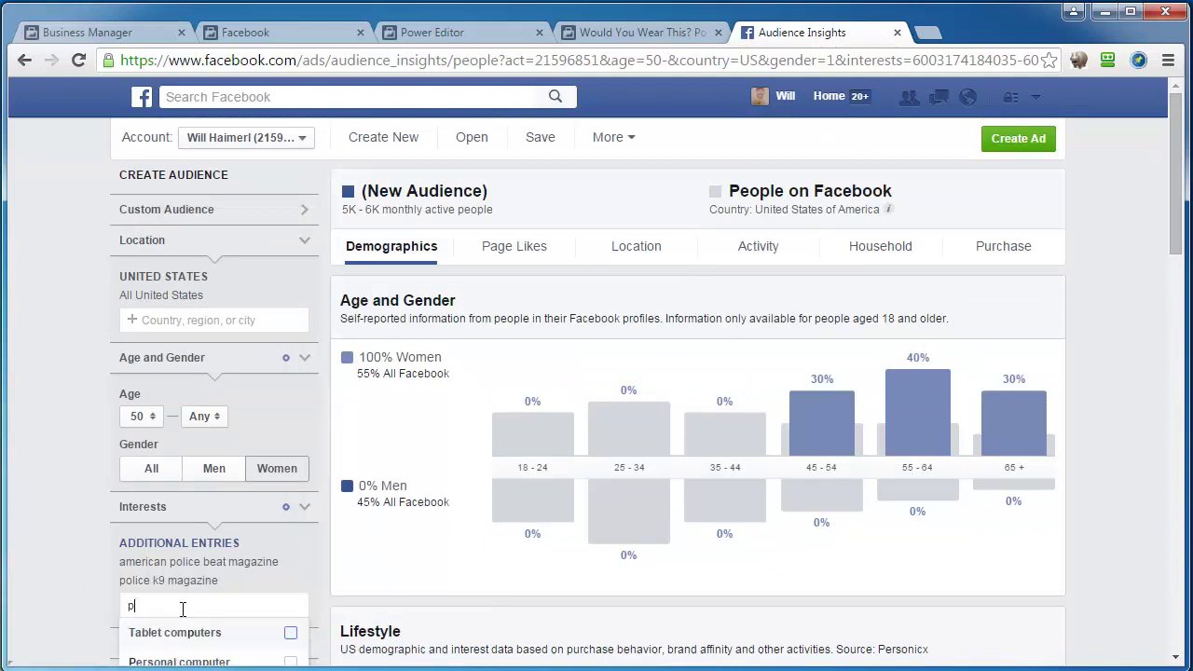
pyautogui.write('olice association')
pyautogui.scroll(-2, 30, 478)
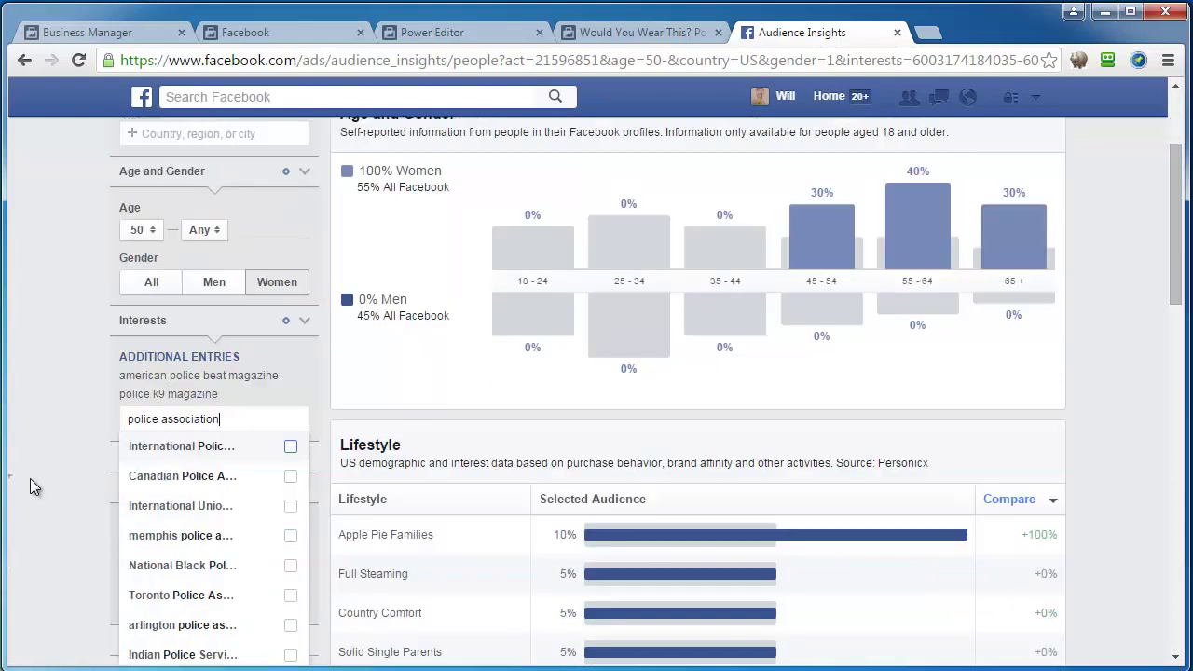
pyautogui.click(177, 451)
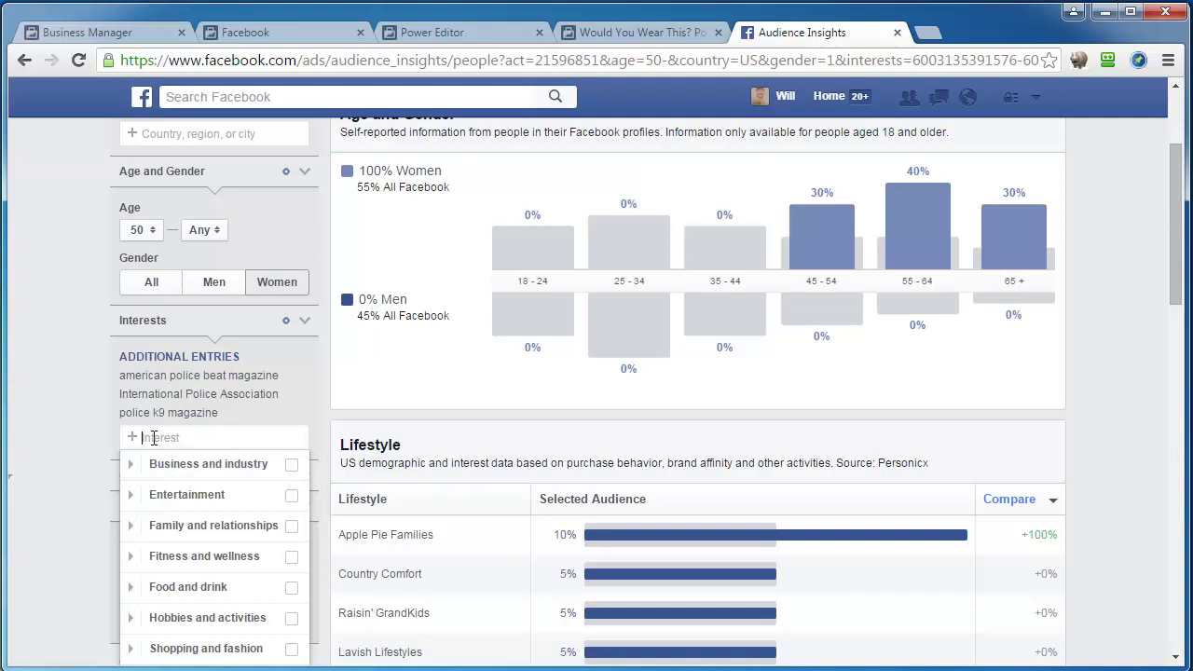
pyautogui.write('police ')
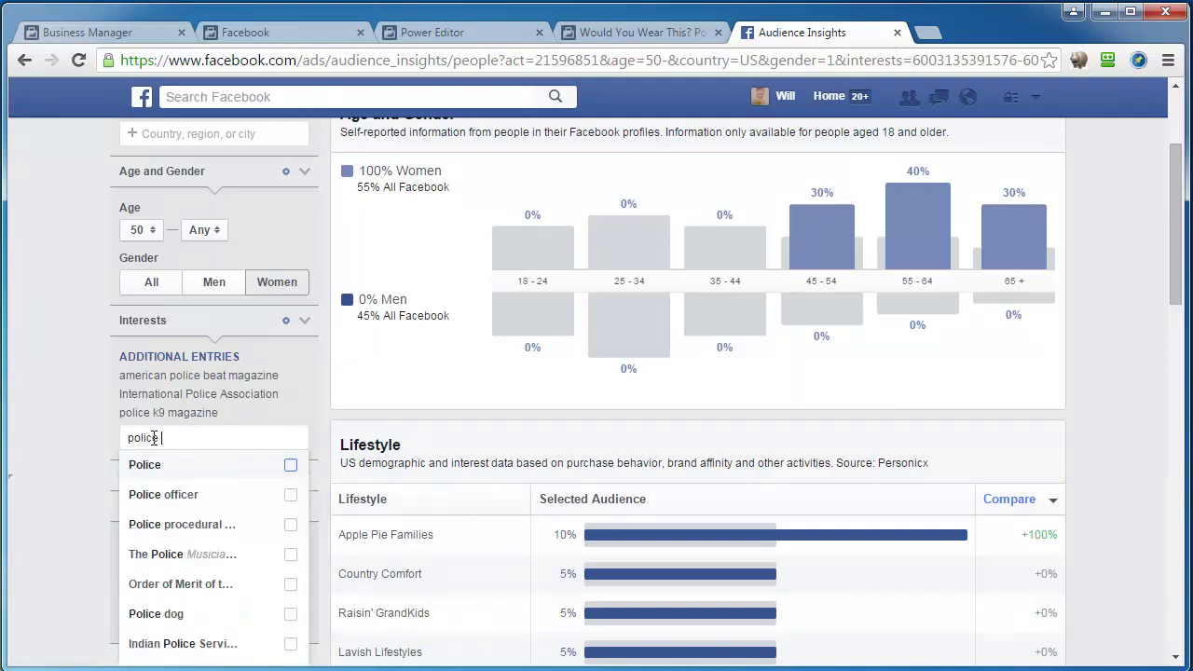
pyautogui.write('association')
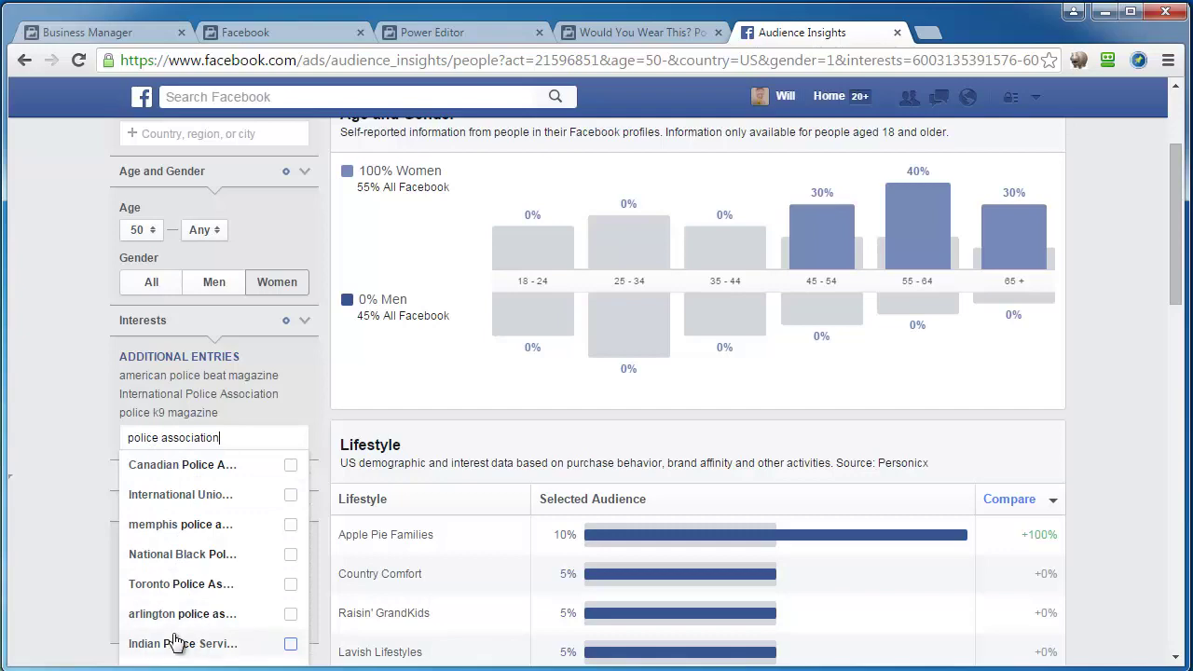
pyautogui.scroll(-2, 201, 559)
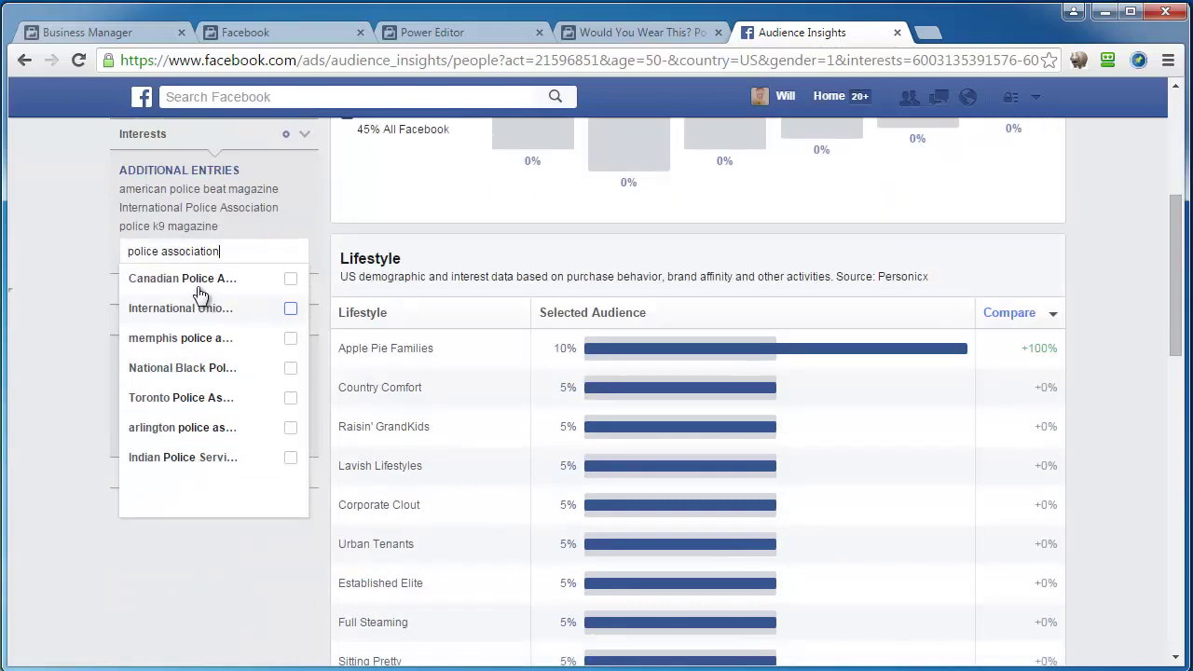
pyautogui.click(71, 313)
pyautogui.scroll(4, 72, 314)
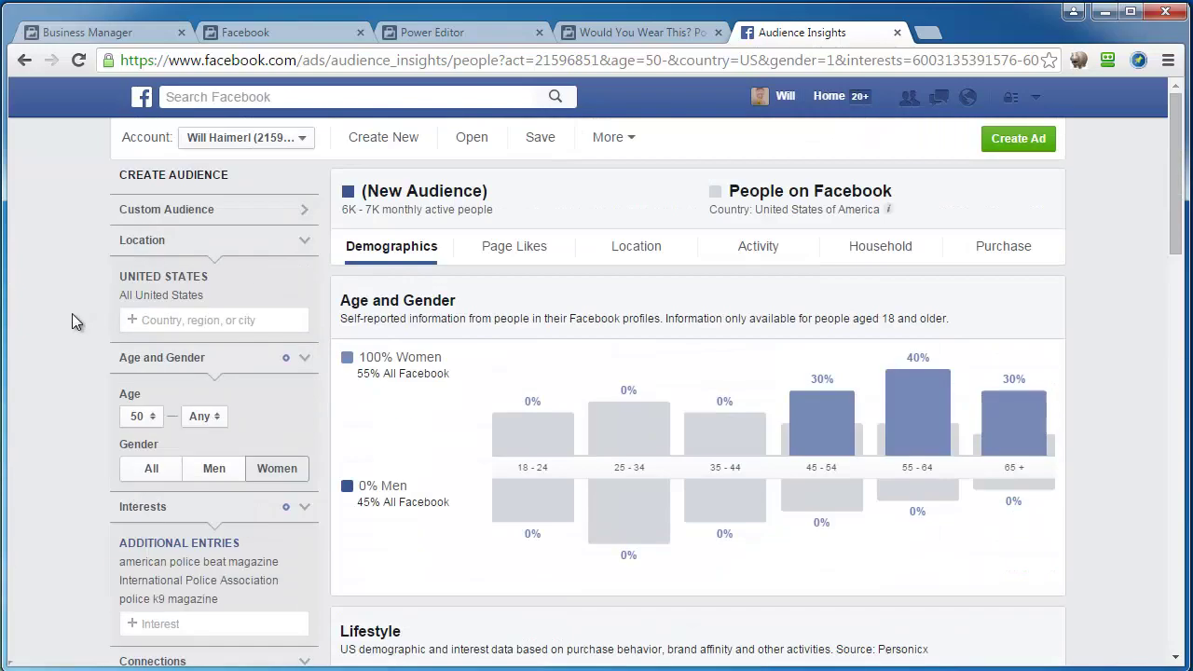
pyautogui.scroll(-1, 474, 359)
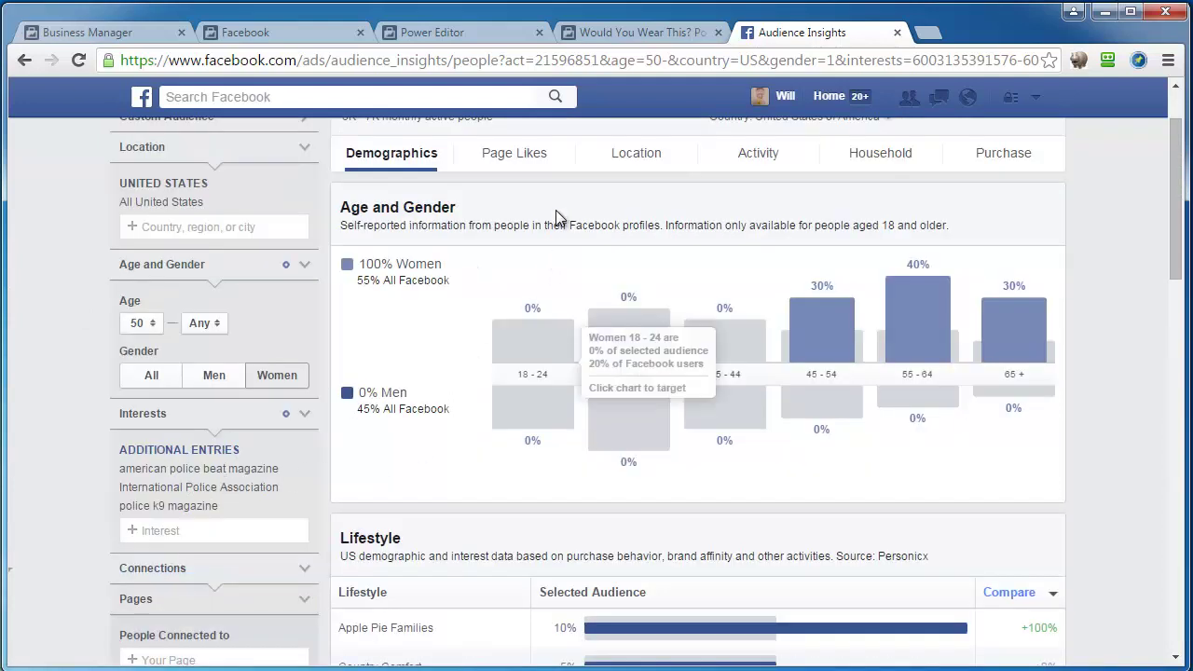
# View the audience's Page Likes and open the Interest field for another entry
pyautogui.click(522, 160)
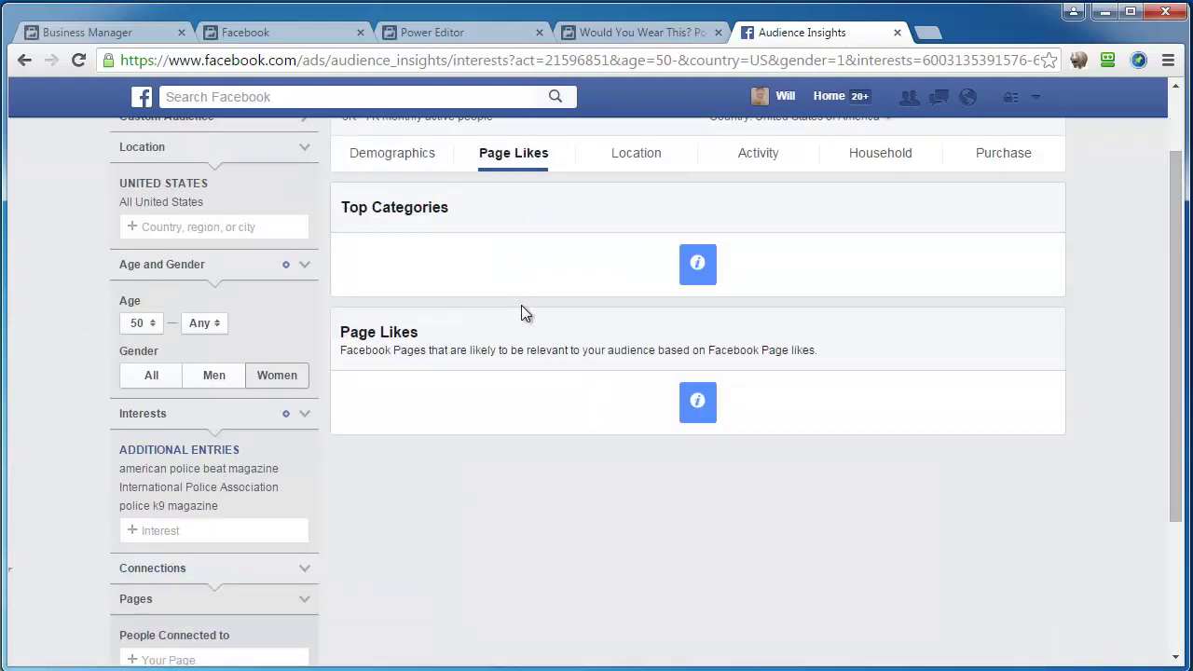
pyautogui.scroll(1, 561, 289)
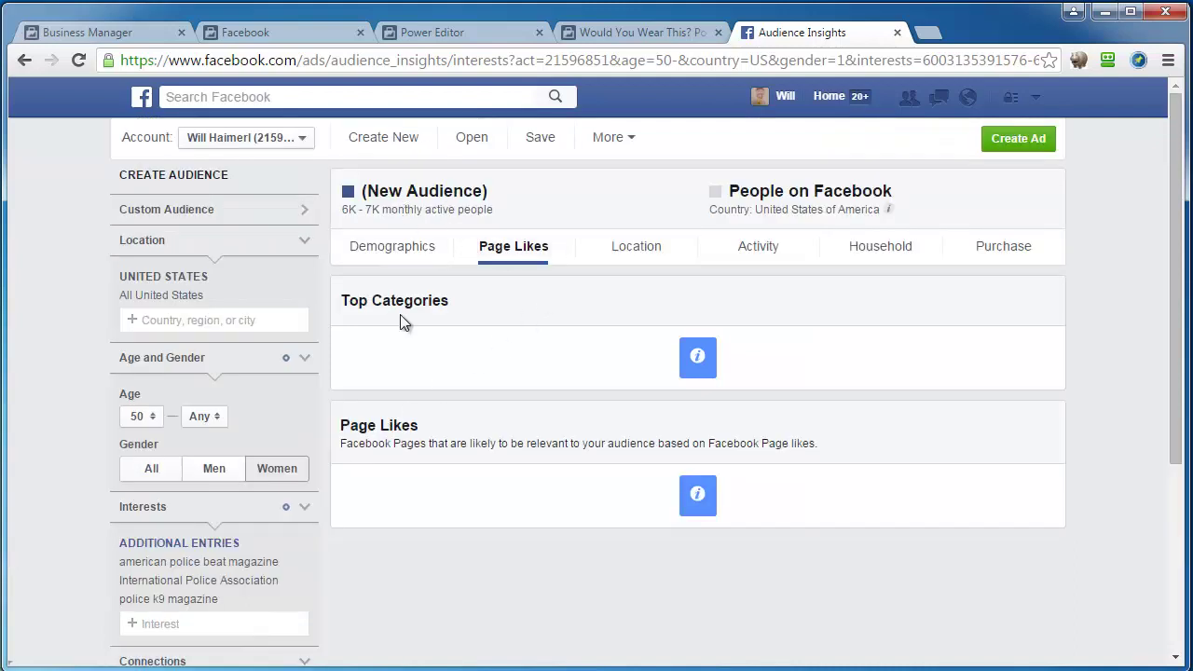
pyautogui.click(150, 625)
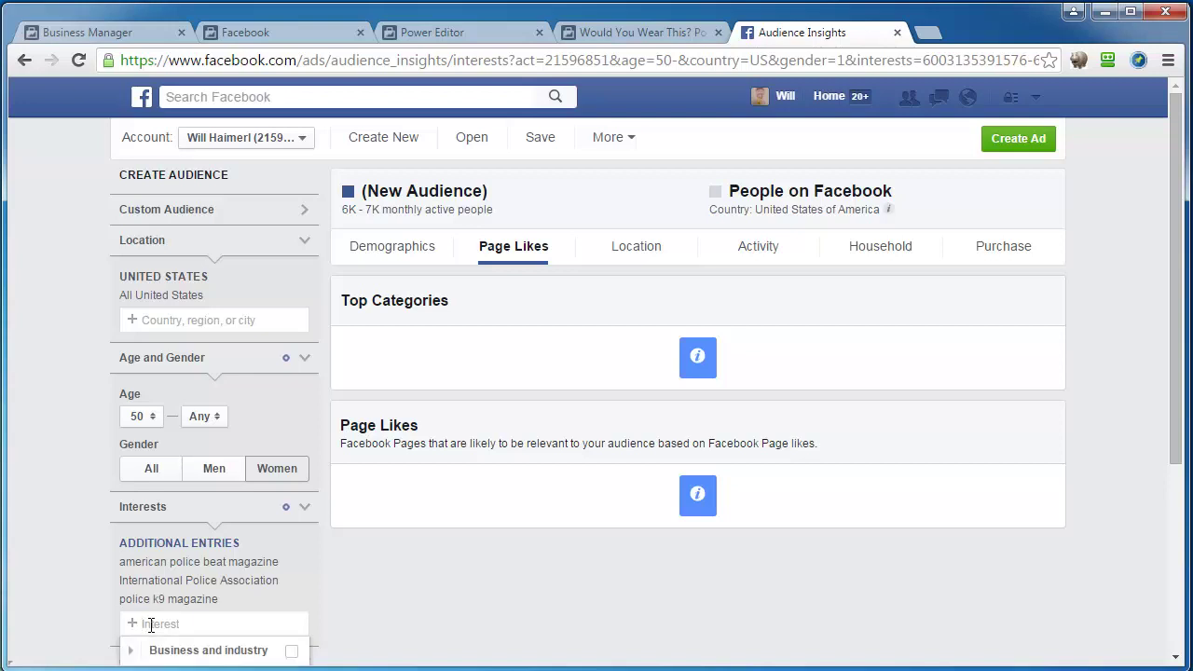
pyautogui.scroll(-2, 59, 532)
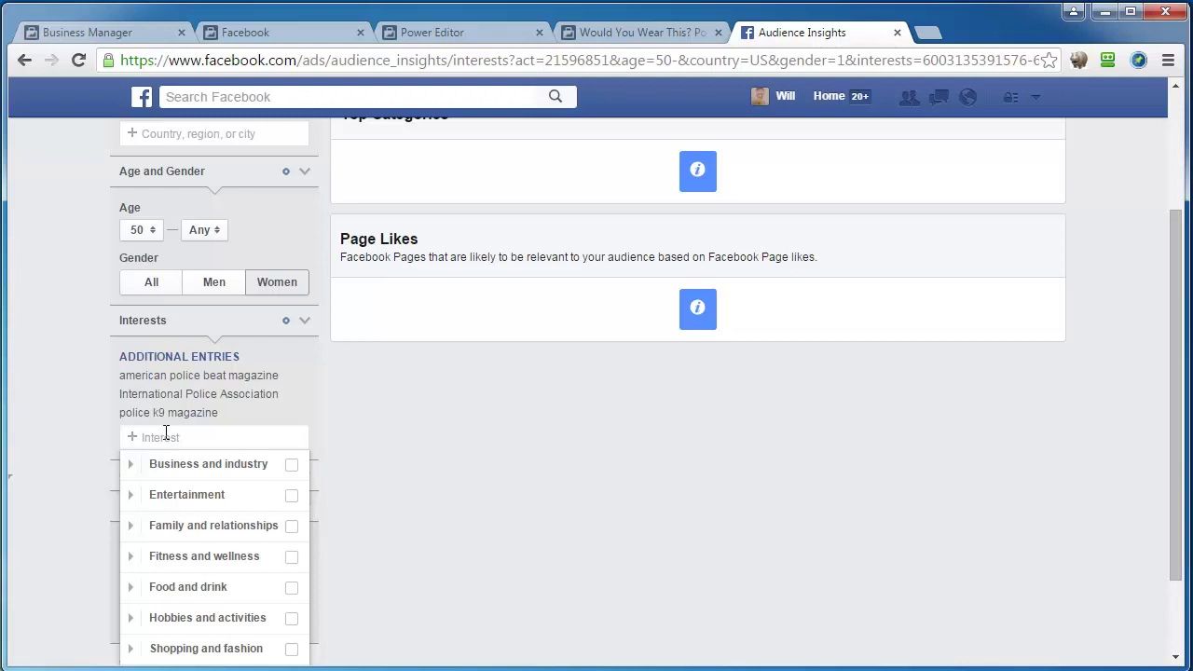
# Add New York City, Chicago, Los Angeles and NYC Auxiliary Police department interests
pyautogui.write('po')
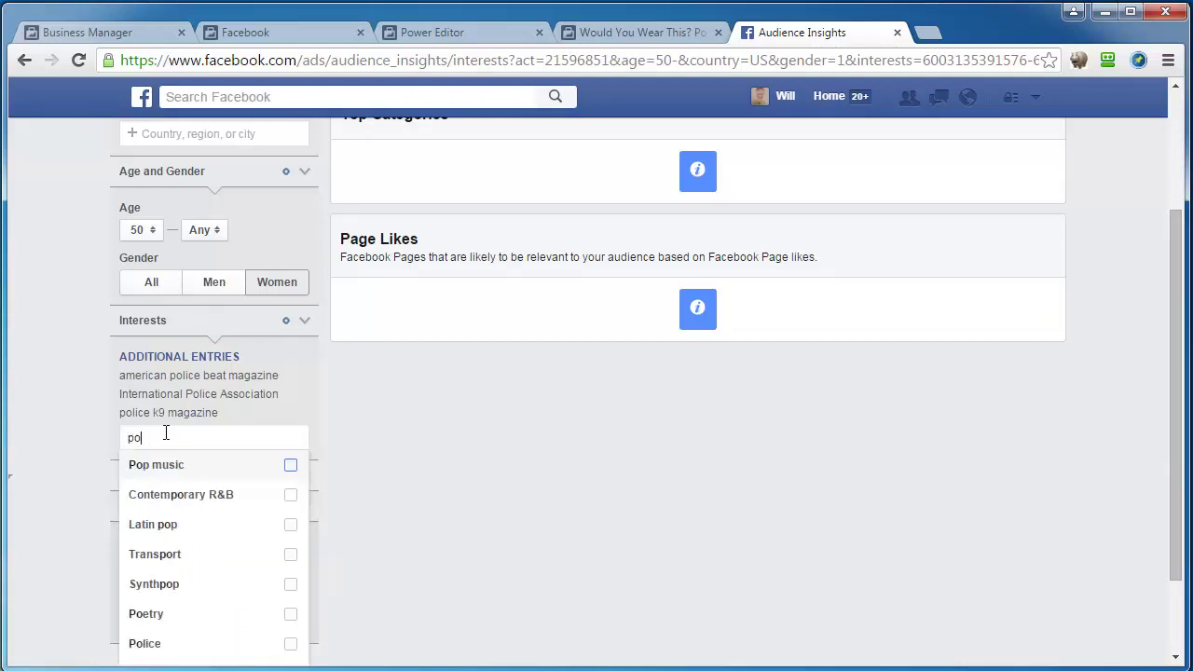
pyautogui.write('lice dep')
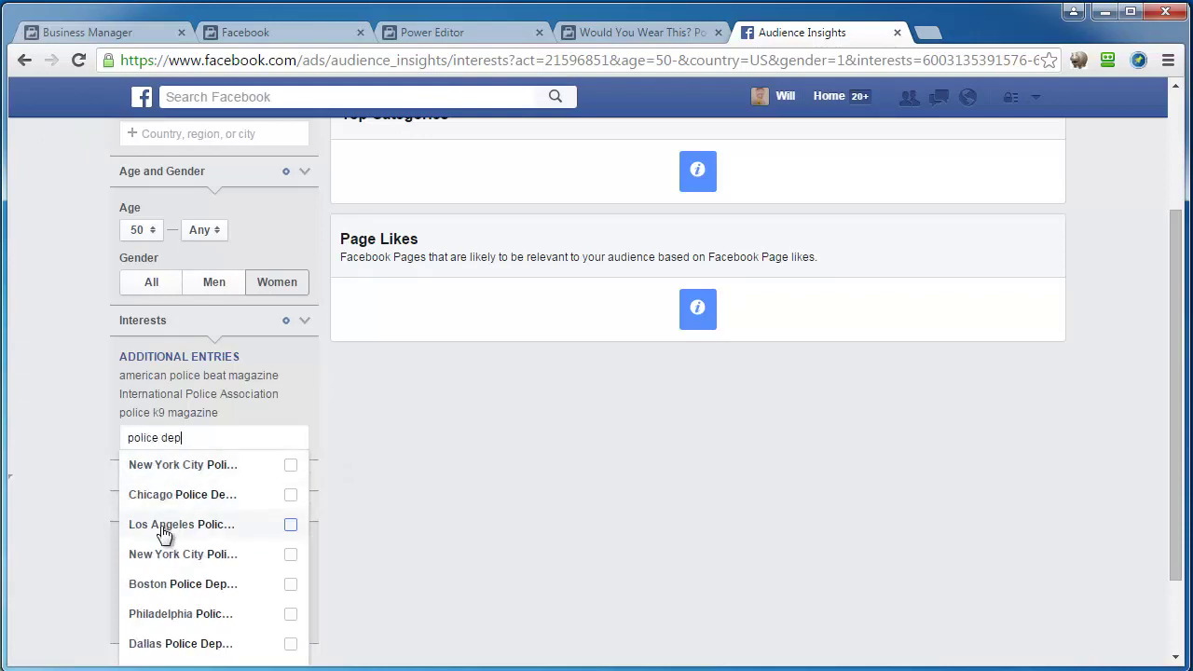
pyautogui.click(171, 467)
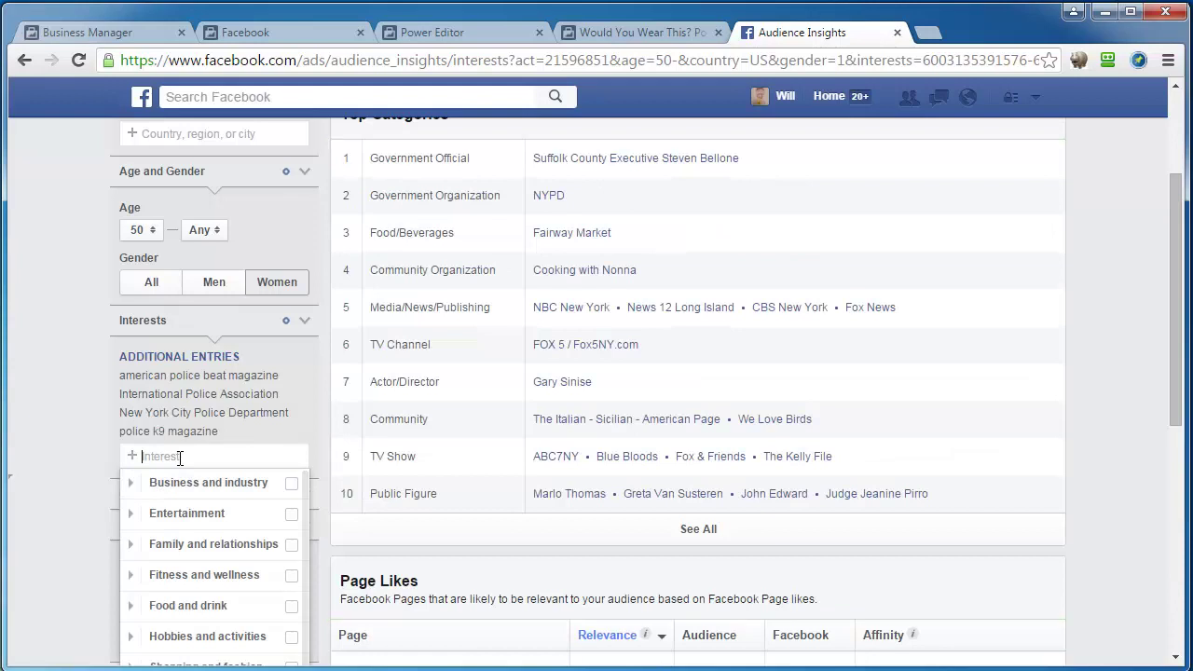
pyautogui.write('police ')
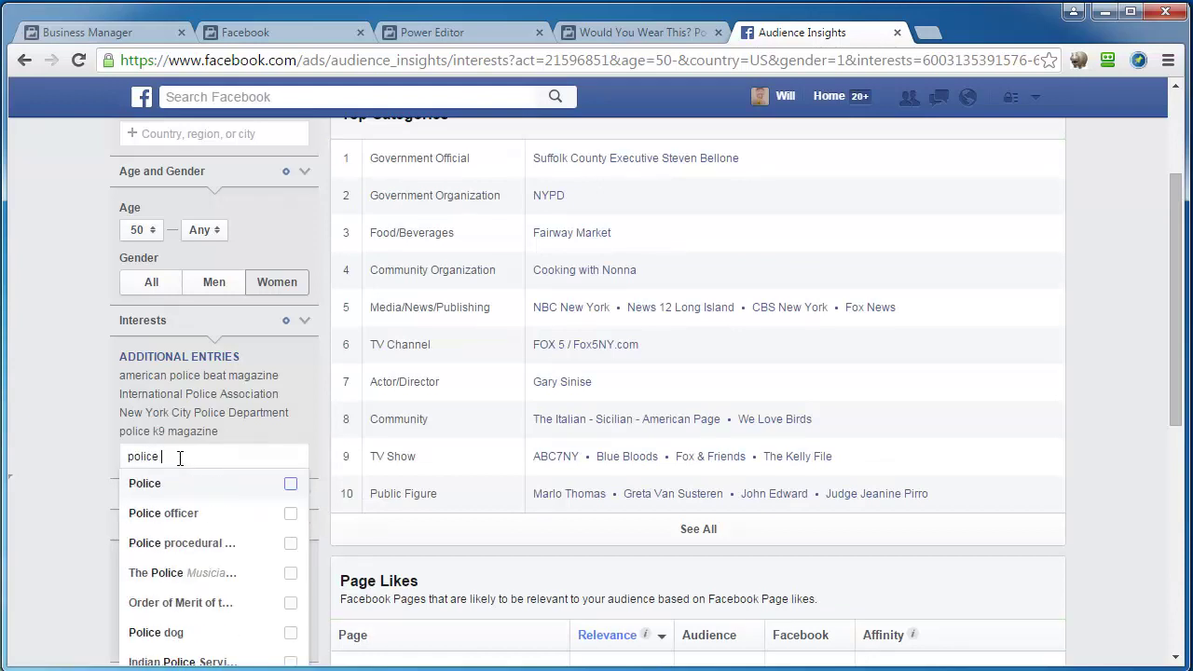
pyautogui.write('department')
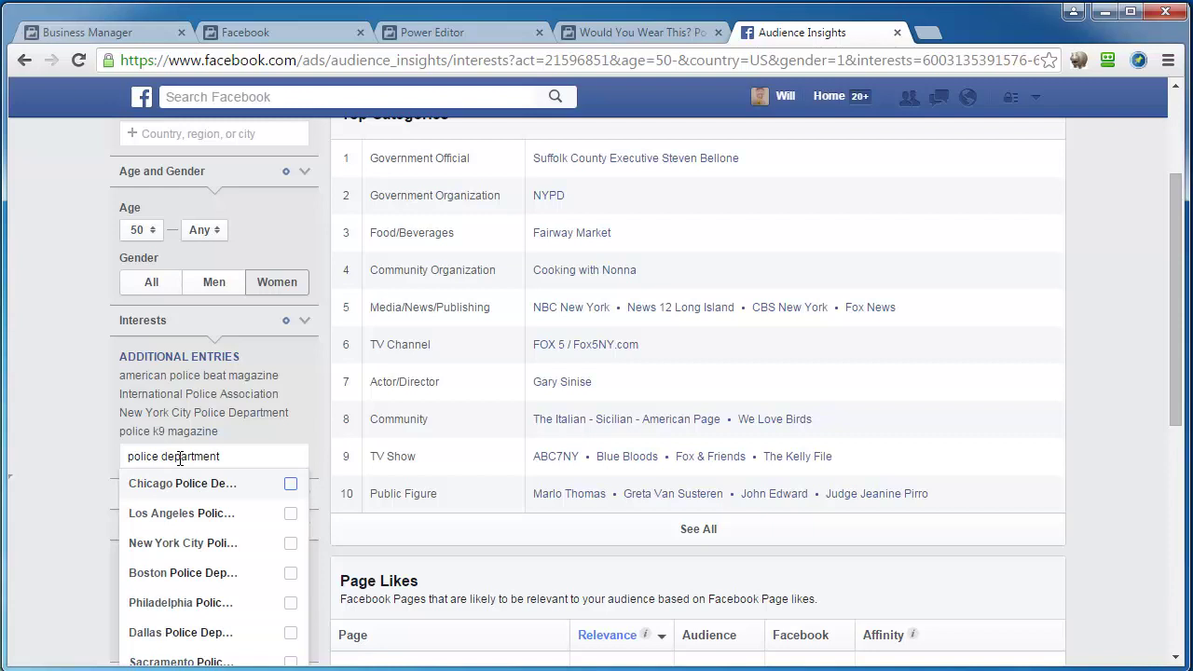
pyautogui.press('Return')
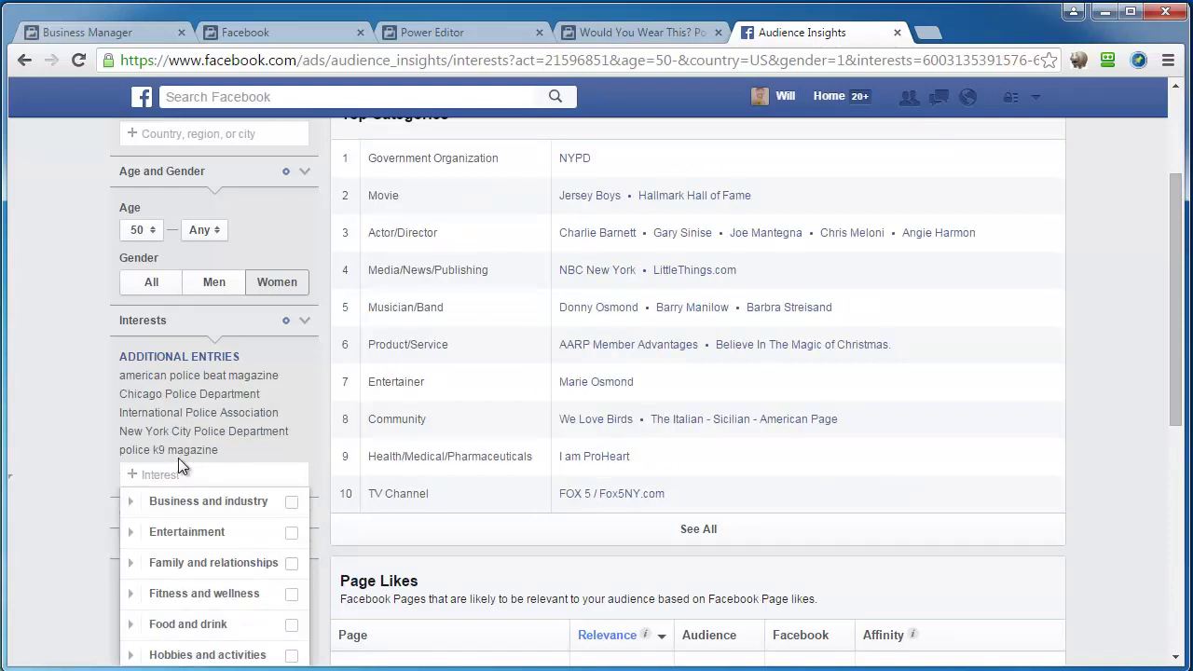
pyautogui.write('polic')
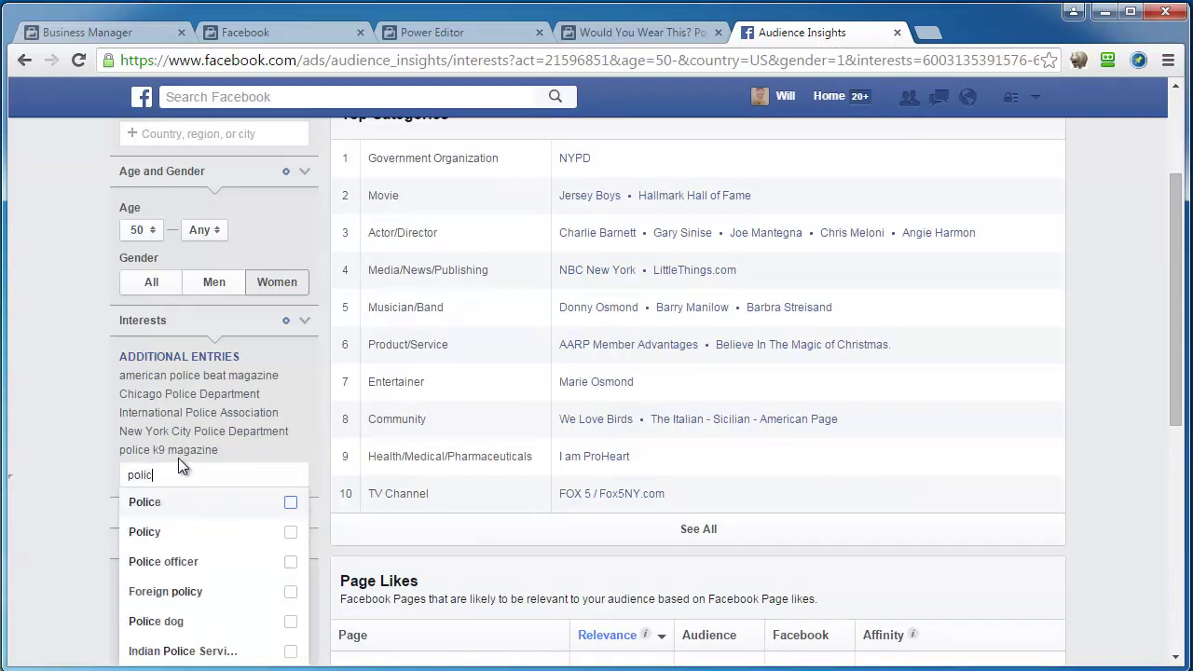
pyautogui.write('e department')
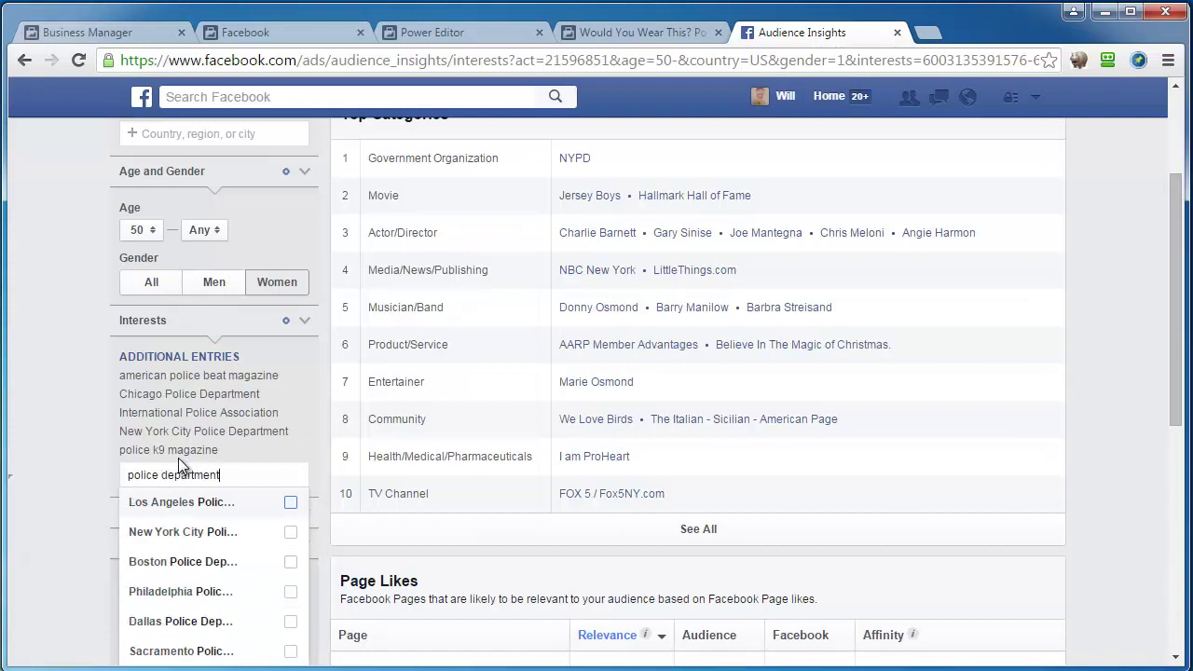
pyautogui.press('Return')
pyautogui.write('police')
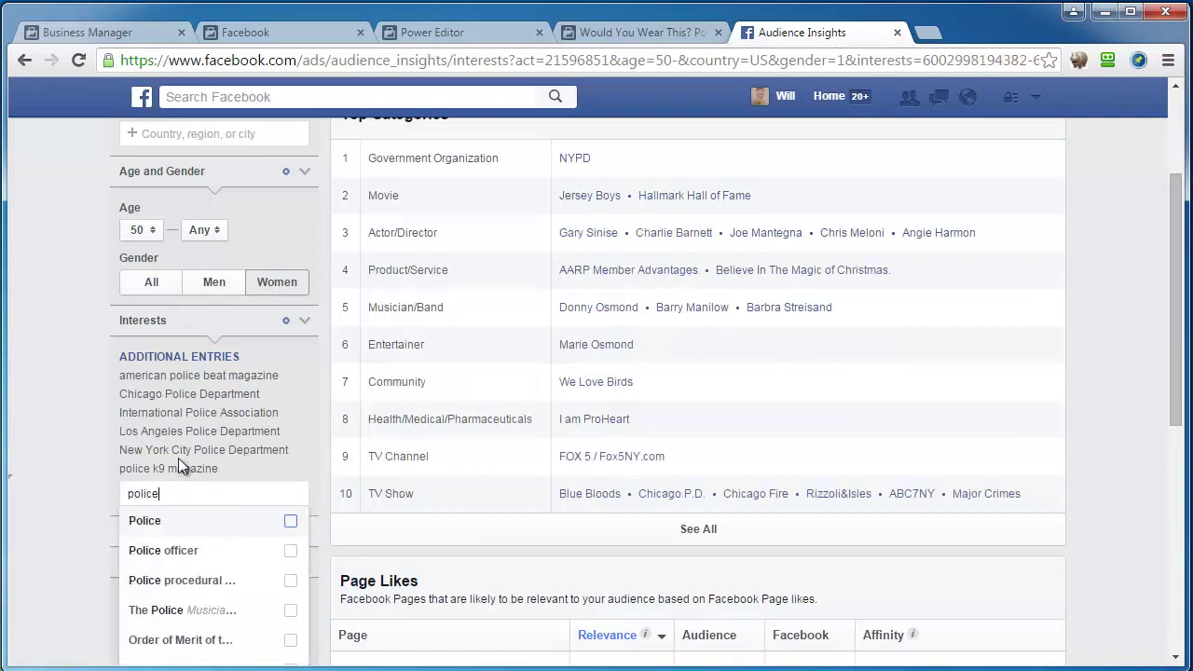
pyautogui.write(' department')
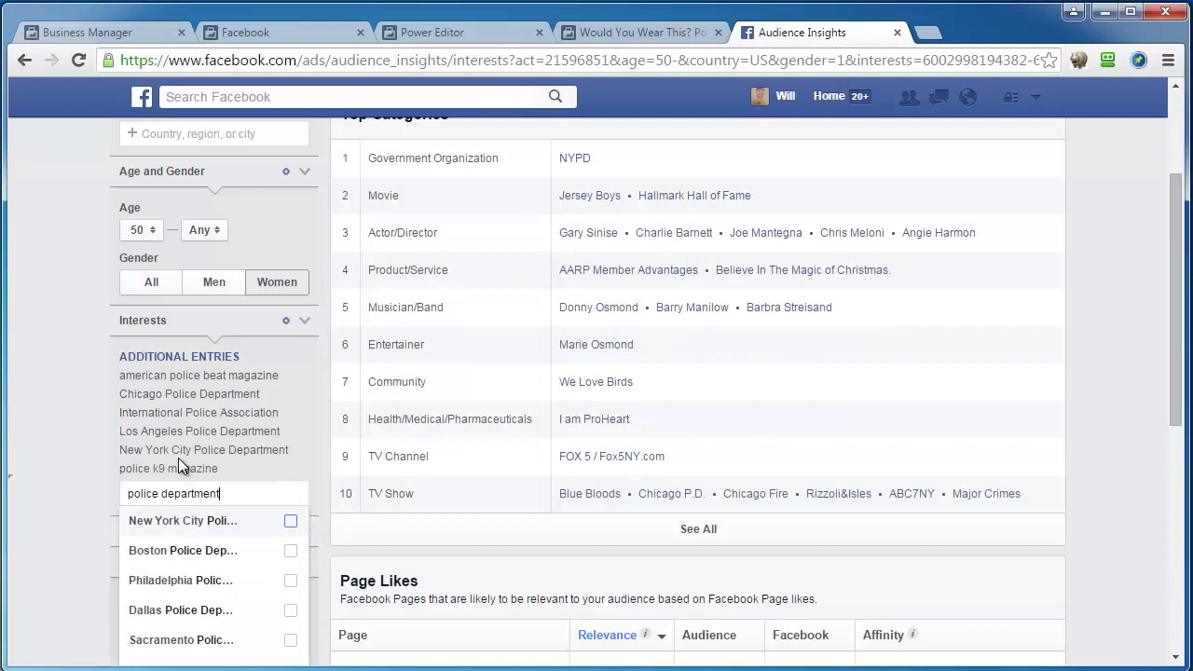
pyautogui.press('Return')
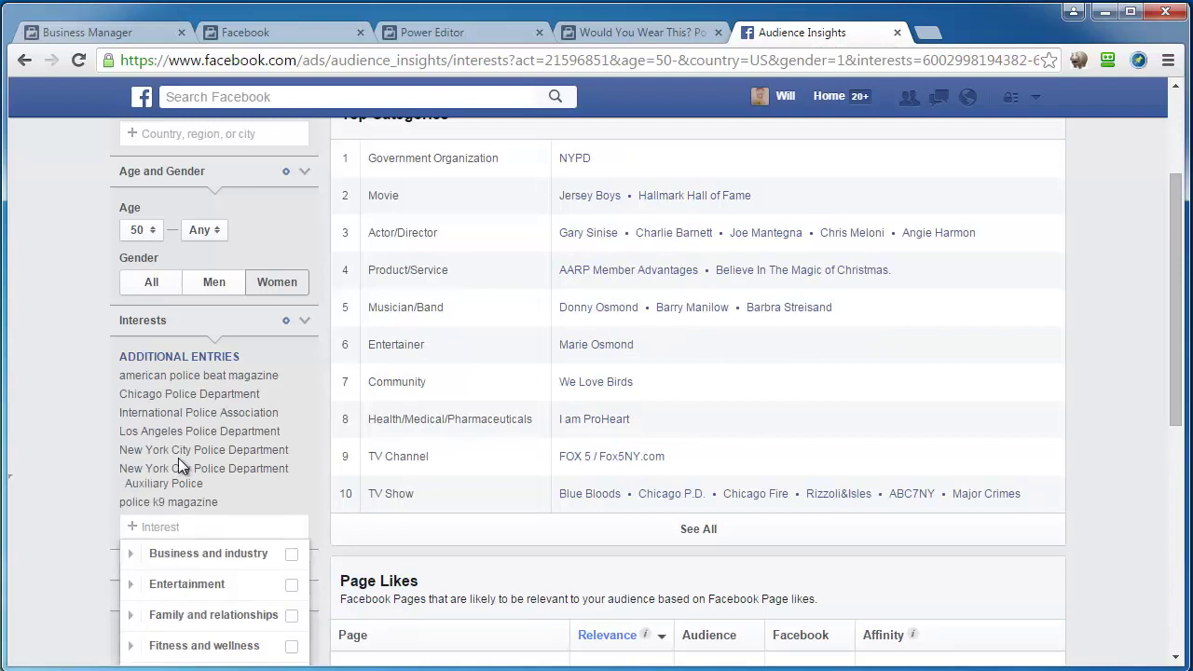
# Add LA County Sheriff's, Boston, Philadelphia, Dallas and Sacramento Police Department interests
pyautogui.write('police dept')
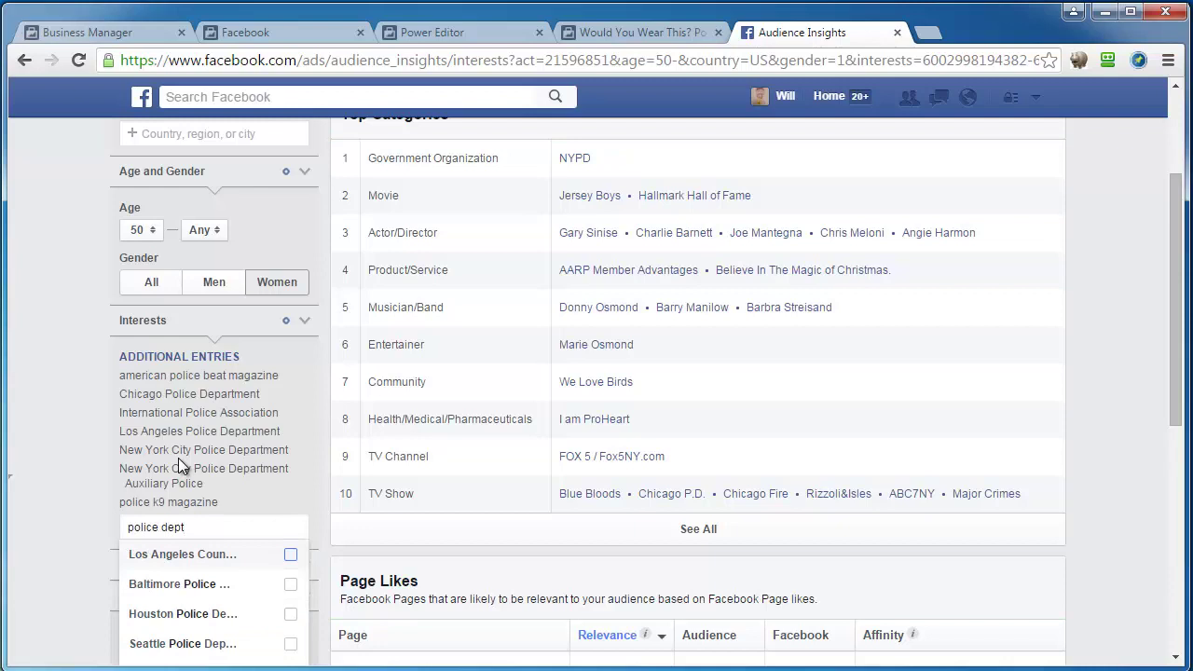
pyautogui.press('Return')
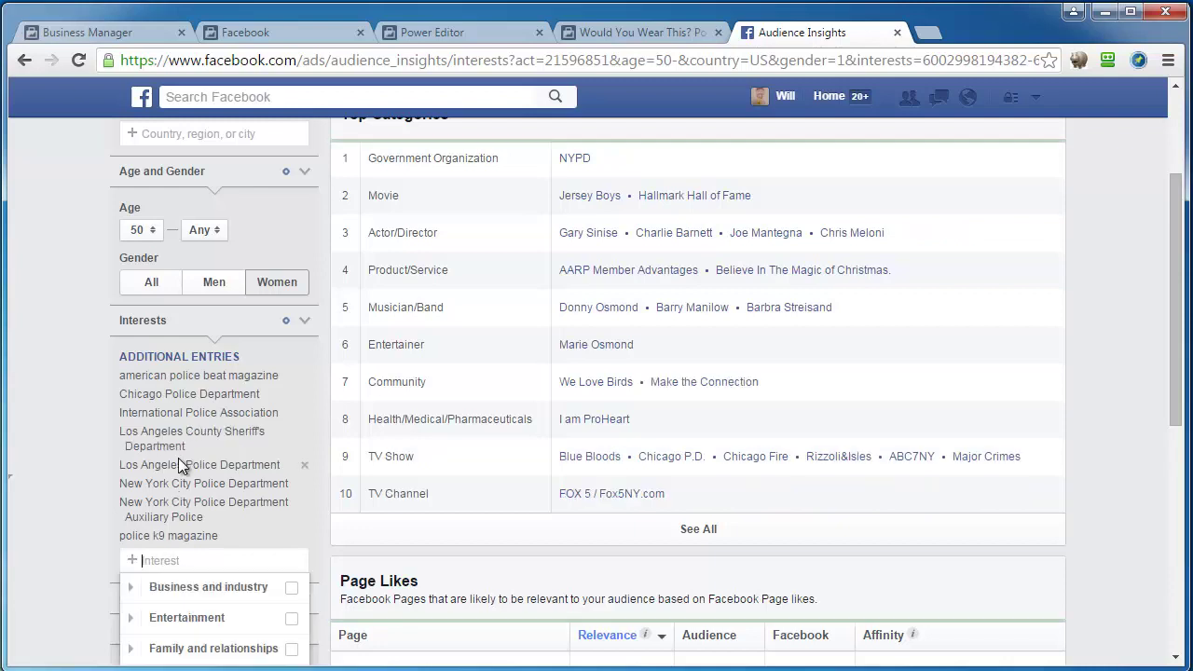
pyautogui.write('police department')
pyautogui.press('Return')
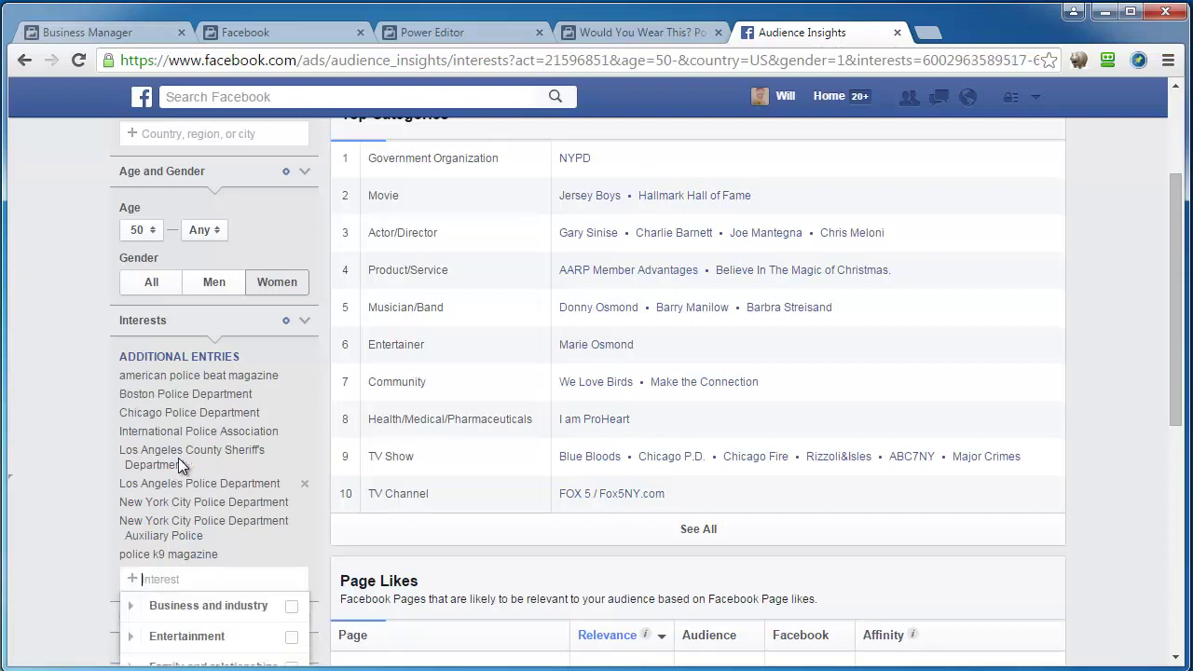
pyautogui.write('police department')
pyautogui.press('Return')
pyautogui.write('police departmen')
pyautogui.press('Return')
pyautogui.write('police depart')
pyautogui.press('Return')
# Retype and clear the 'police department' search text in the Interests box
pyautogui.scroll(-3, 52, 566)
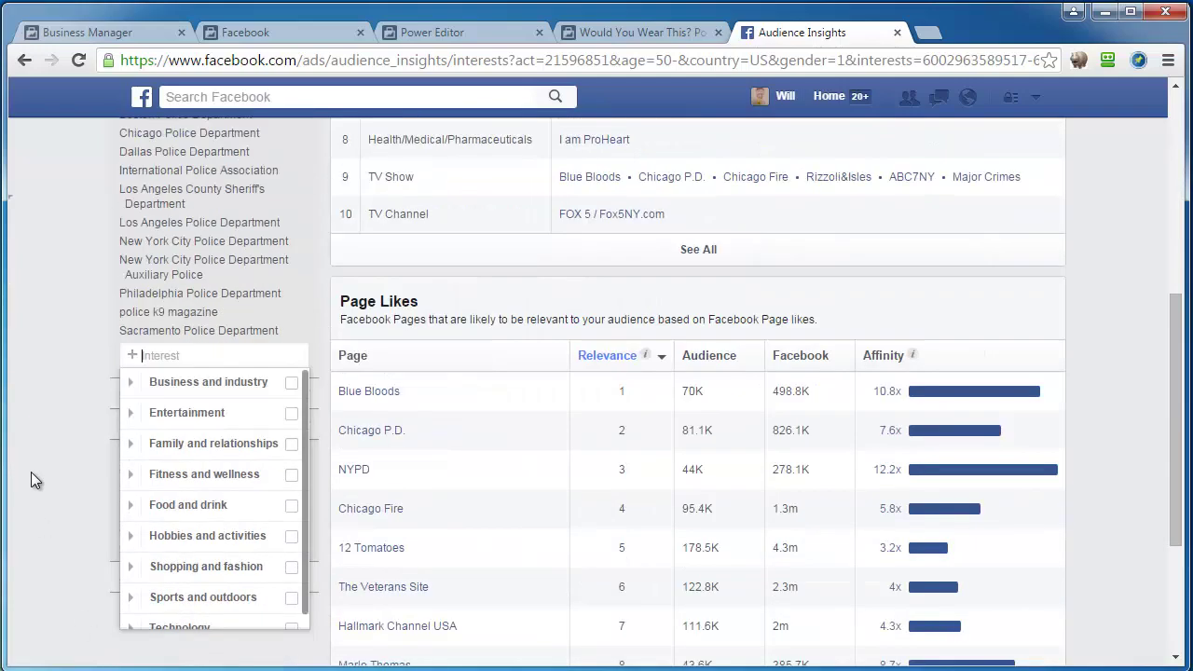
pyautogui.write('police dep')
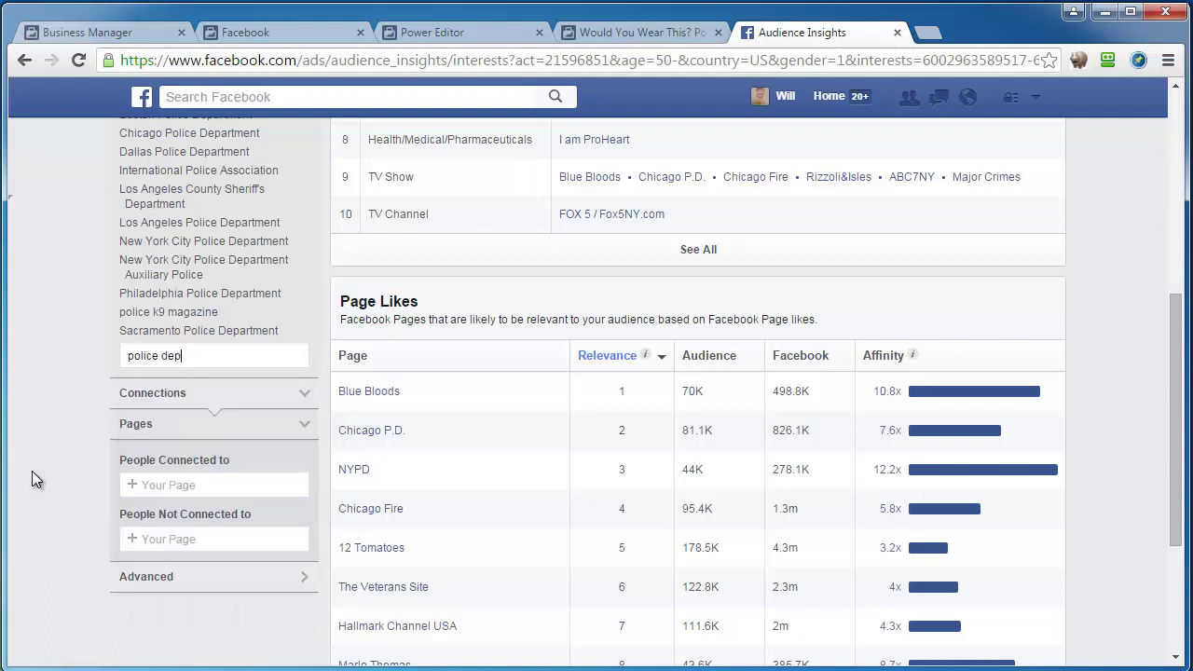
pyautogui.write('art')
pyautogui.press('BackSpace')
pyautogui.press('BackSpace')
pyautogui.press('BackSpace')
pyautogui.press('BackSpace')
pyautogui.press('BackSpace')
pyautogui.press('BackSpace')
pyautogui.write('depart')
pyautogui.hotkey('ctrl', 'a')
pyautogui.press('BackSpace')
pyautogui.write('polic')
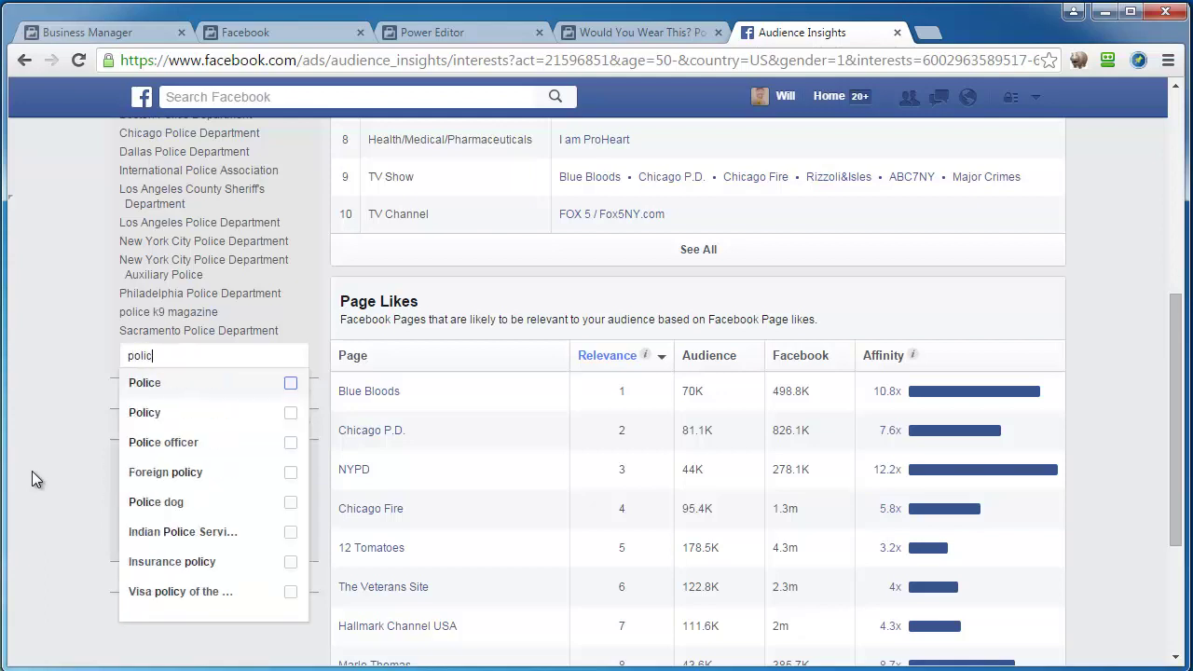
pyautogui.write('e de')
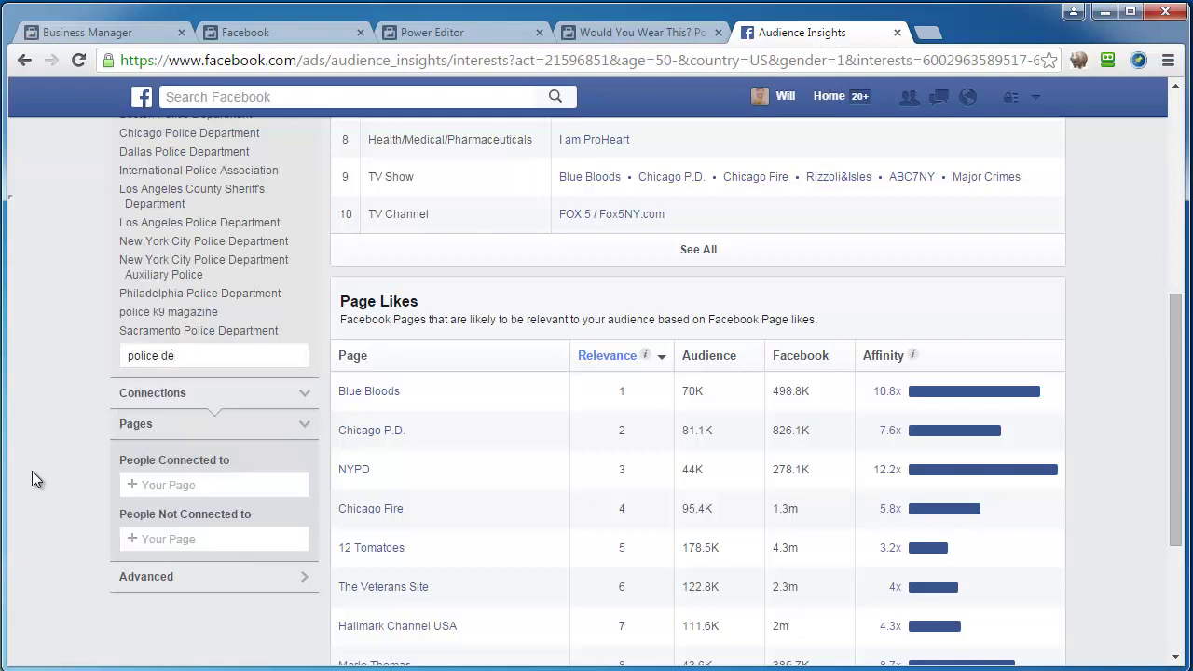
pyautogui.press('BackSpace')
pyautogui.press('BackSpace')
pyautogui.press('BackSpace')
pyautogui.press('BackSpace')
pyautogui.press('BackSpace')
pyautogui.press('BackSpace')
pyautogui.press('BackSpace')
pyautogui.press('BackSpace')
pyautogui.press('BackSpace')
# Add Police officer, Detective (Profession) and Chief of police as interests
pyautogui.write('police of')
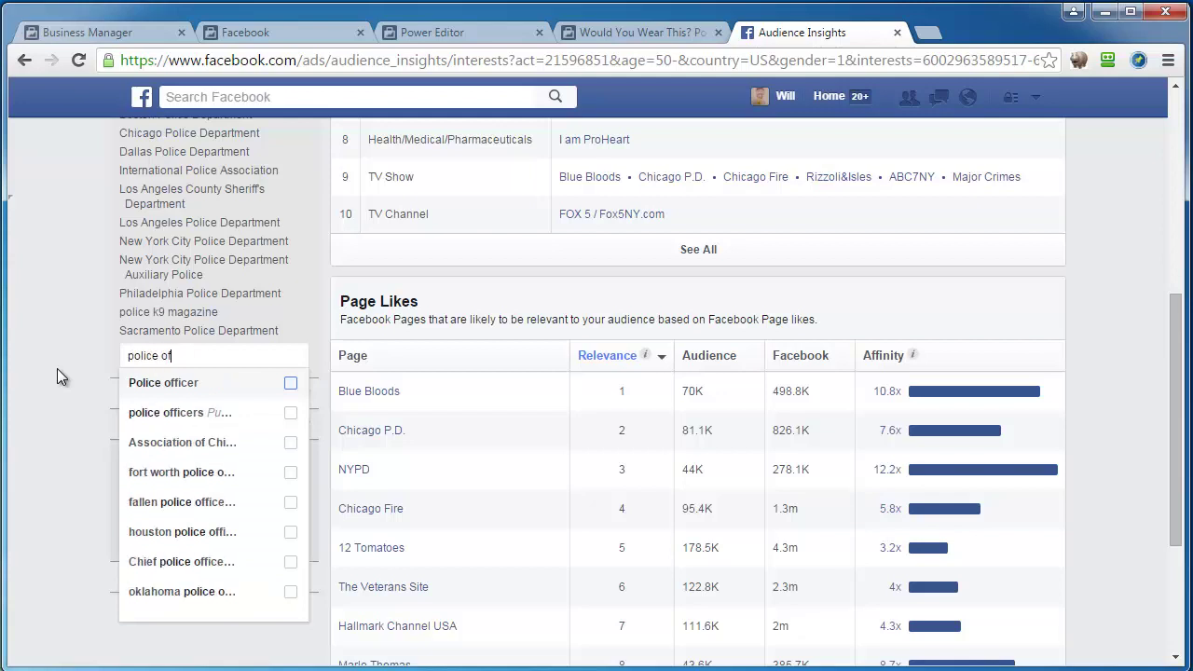
pyautogui.write('ficer')
pyautogui.press('Return')
pyautogui.write('d')
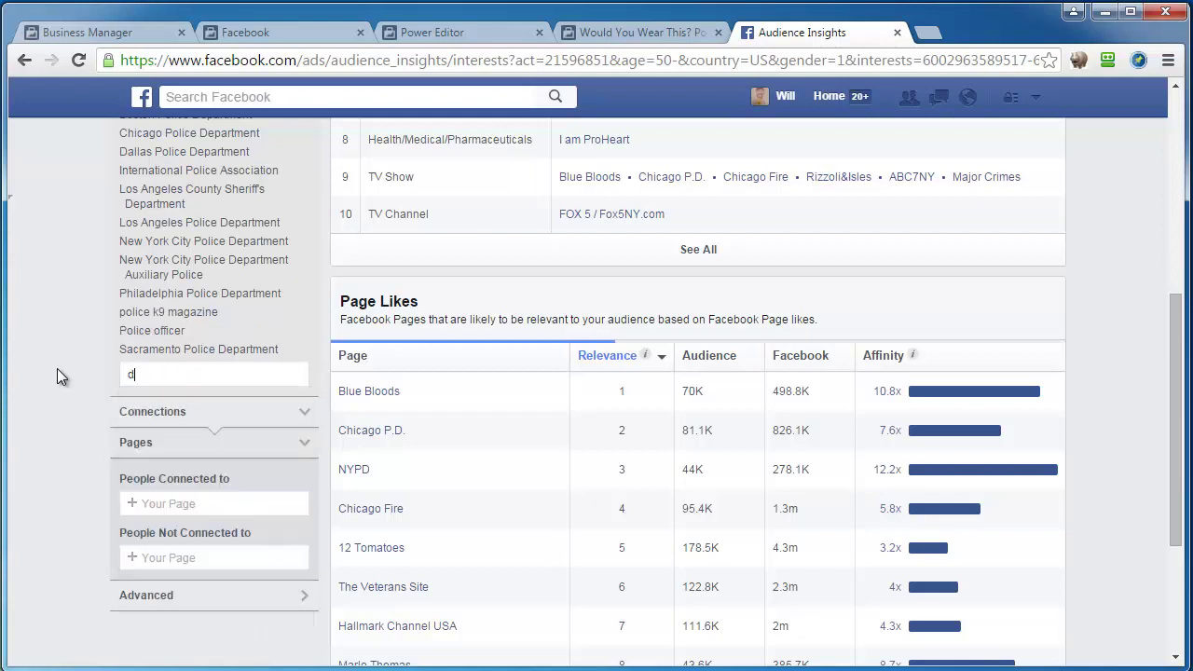
pyautogui.write('etective')
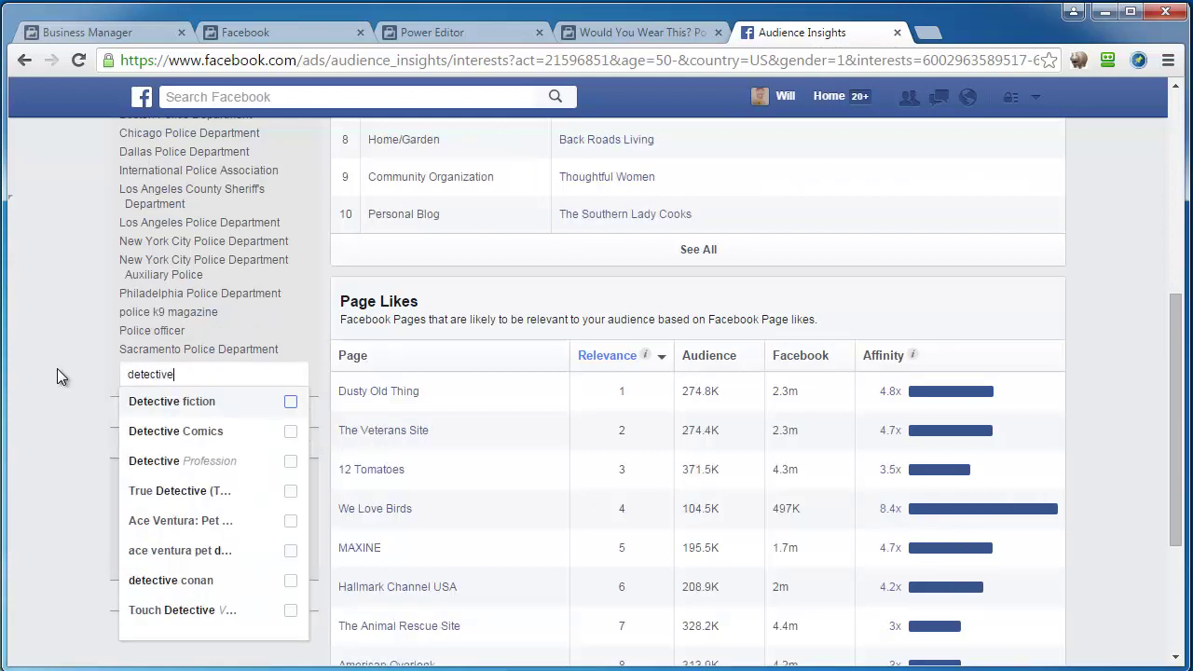
pyautogui.press('Down')
pyautogui.press('Down')
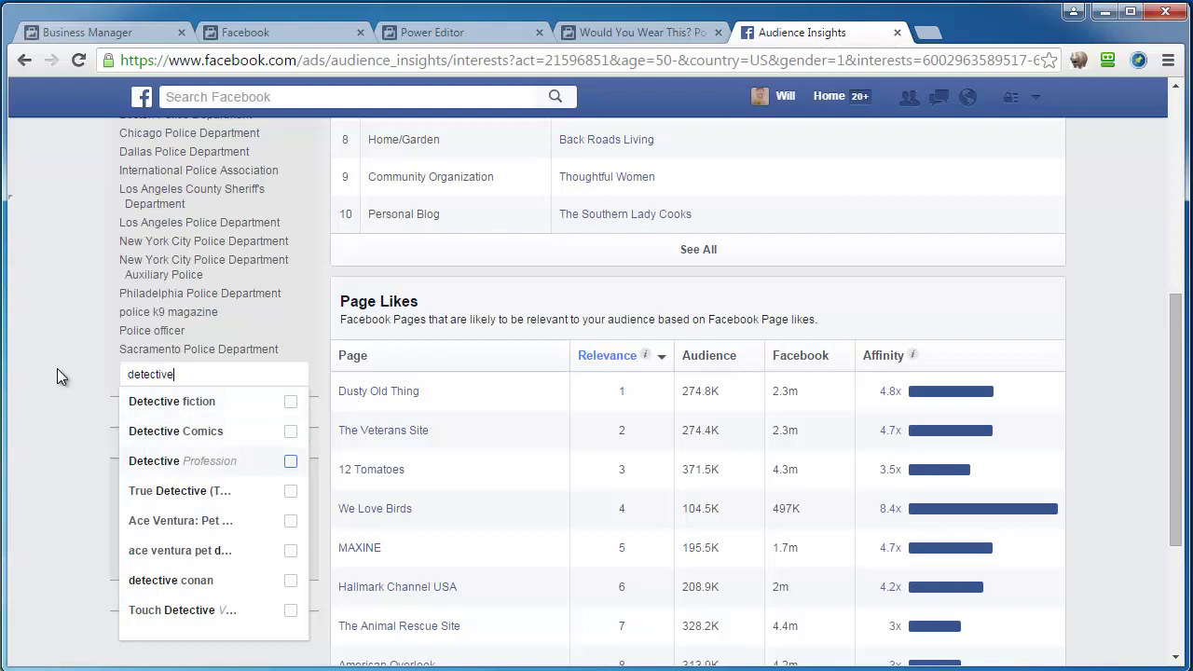
pyautogui.press('Return')
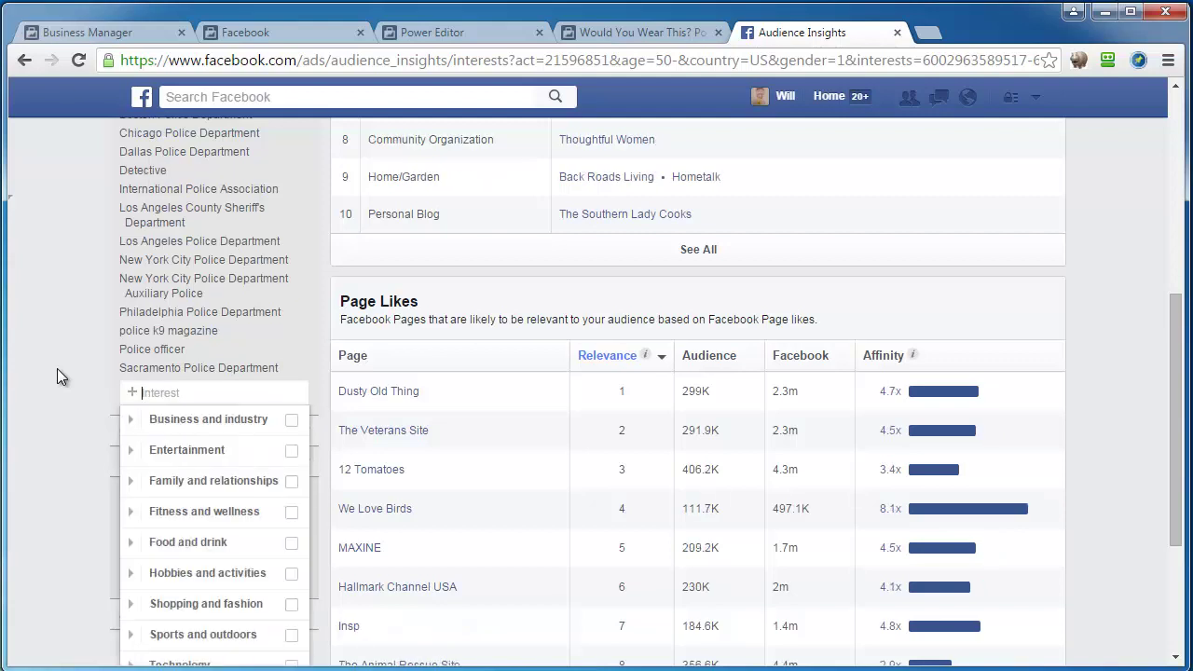
pyautogui.write('police shir')
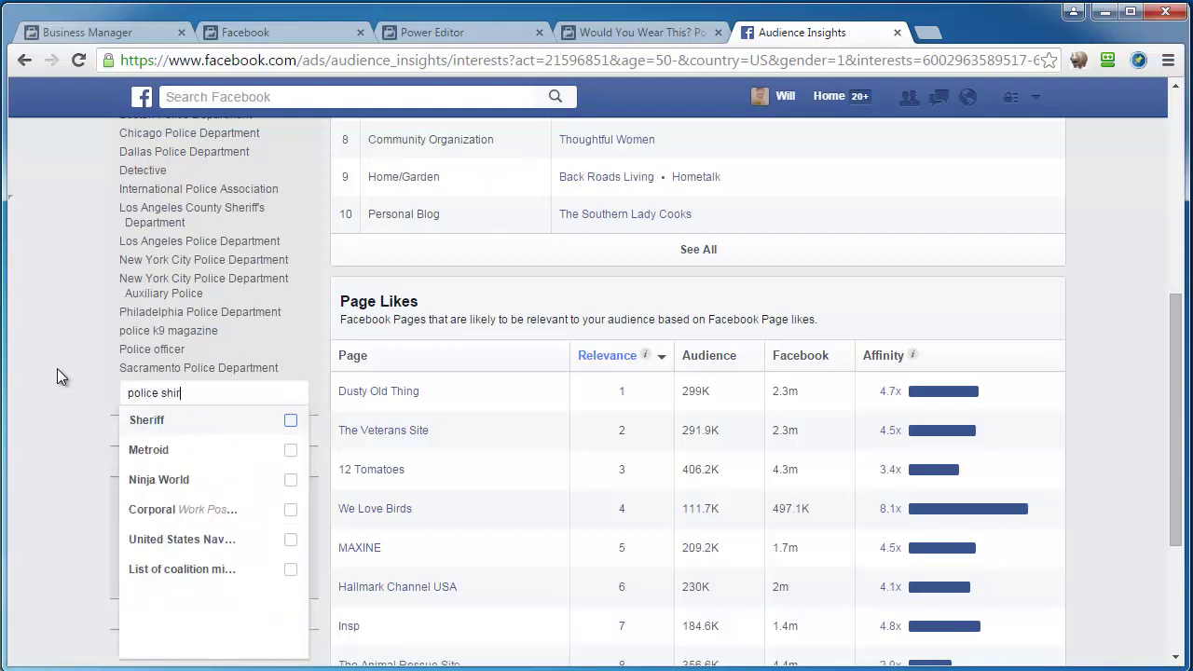
pyautogui.press('BackSpace')
pyautogui.press('BackSpace')
pyautogui.press('BackSpace')
pyautogui.press('BackSpace')
pyautogui.write('che')
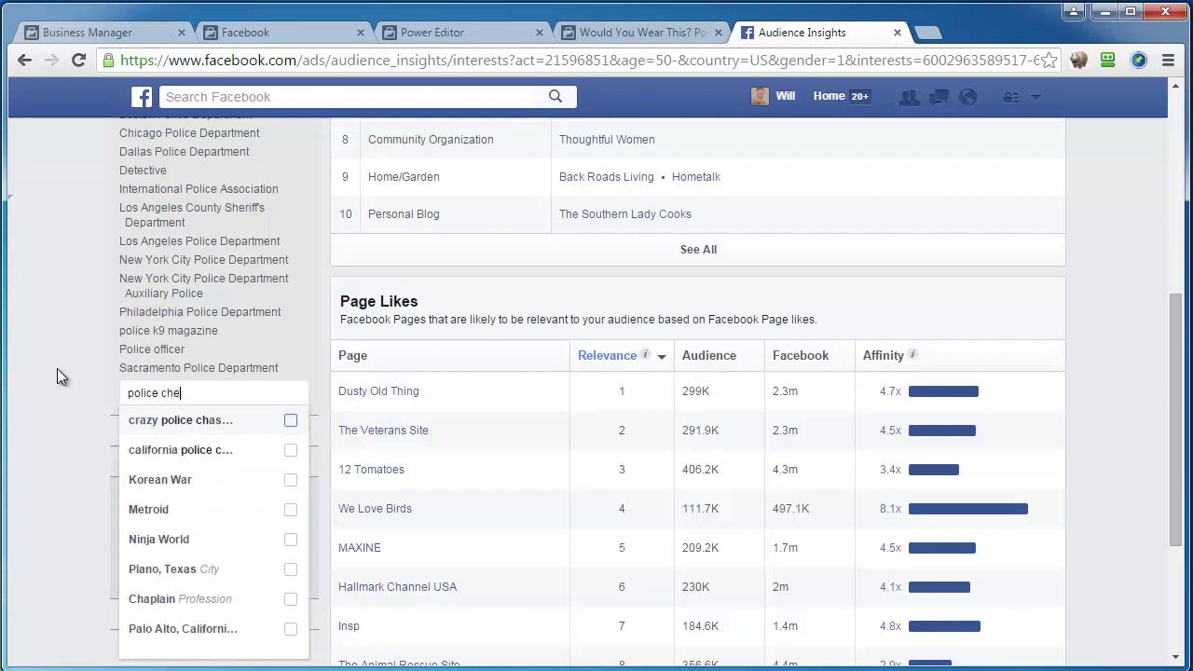
pyautogui.press('BackSpace')
pyautogui.write('ief')
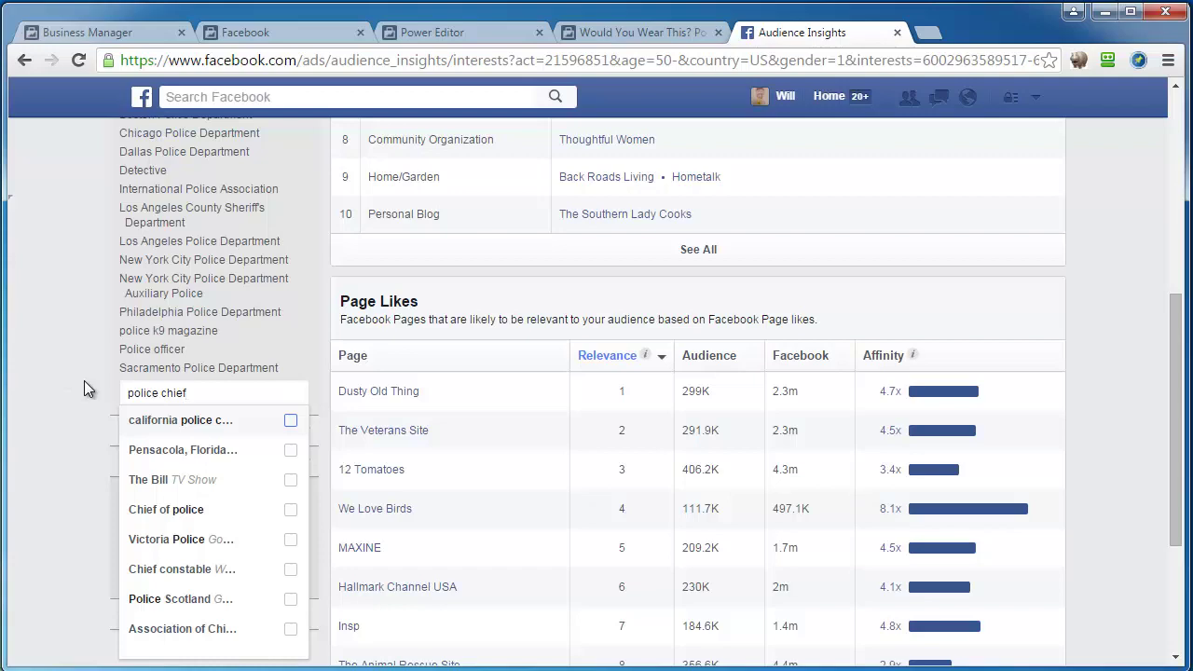
pyautogui.click(165, 510)
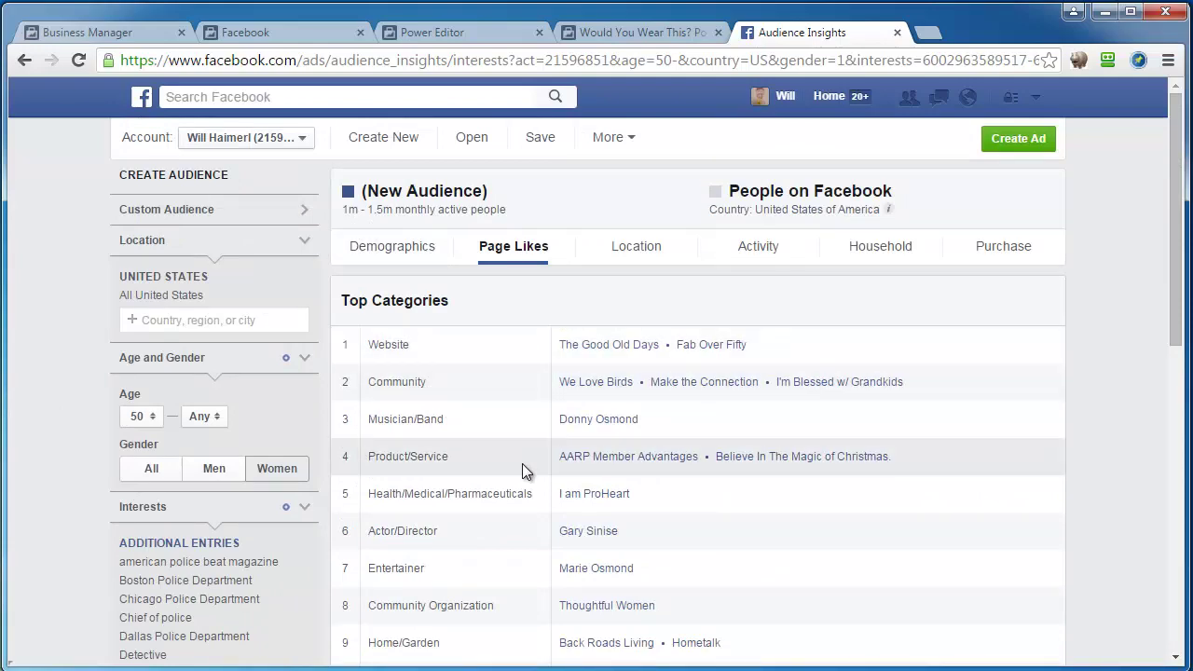
pyautogui.scroll(-6, 488, 522)
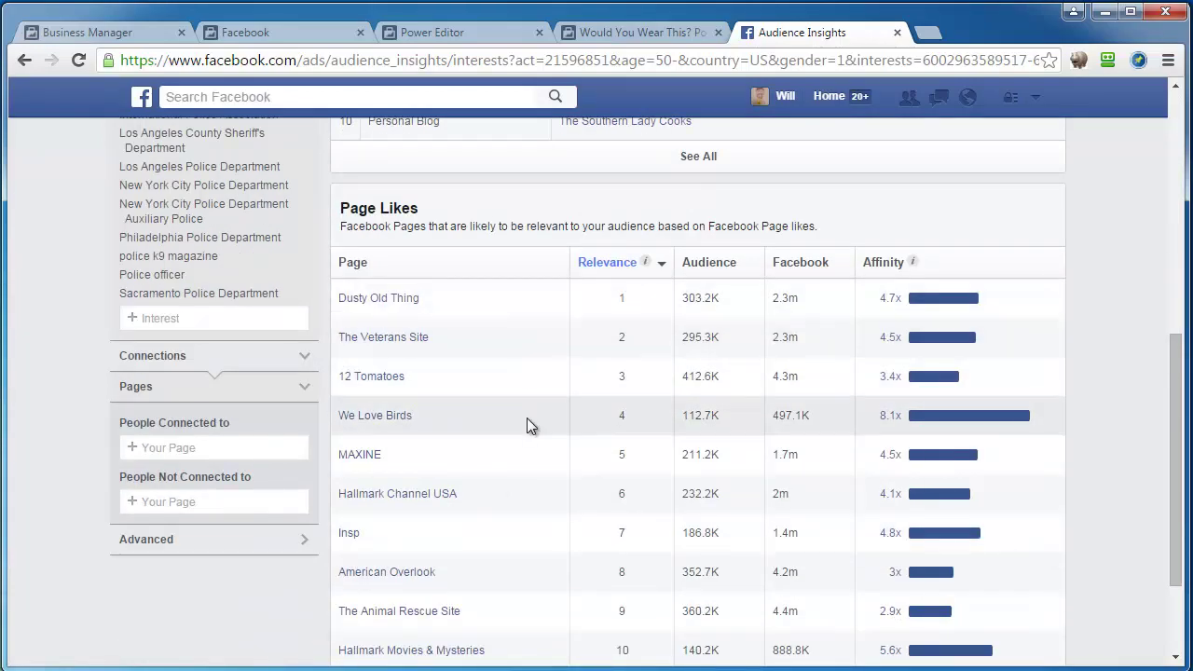
pyautogui.scroll(-2, 526, 425)
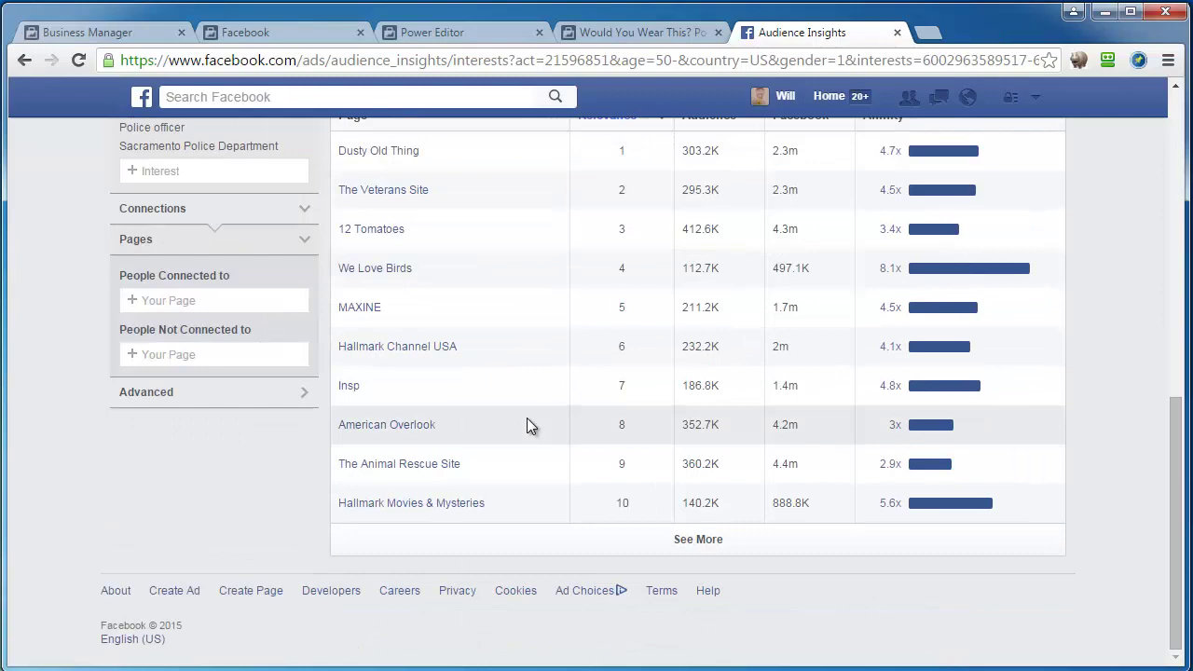
pyautogui.scroll(4, 527, 425)
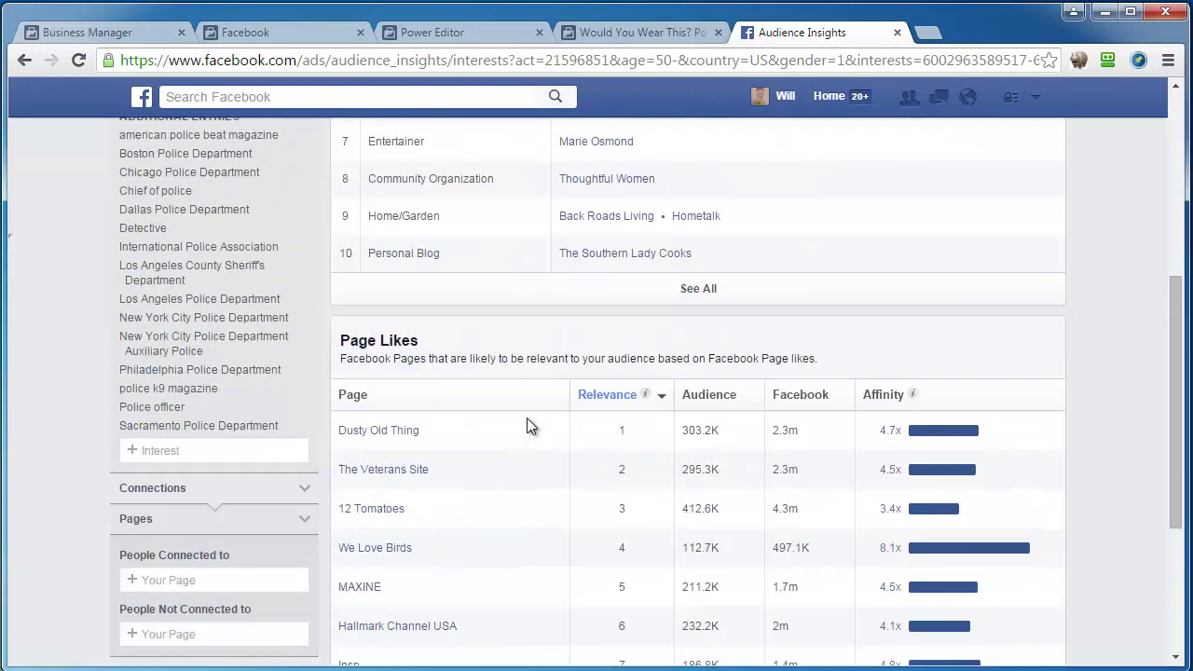
pyautogui.click(877, 399)
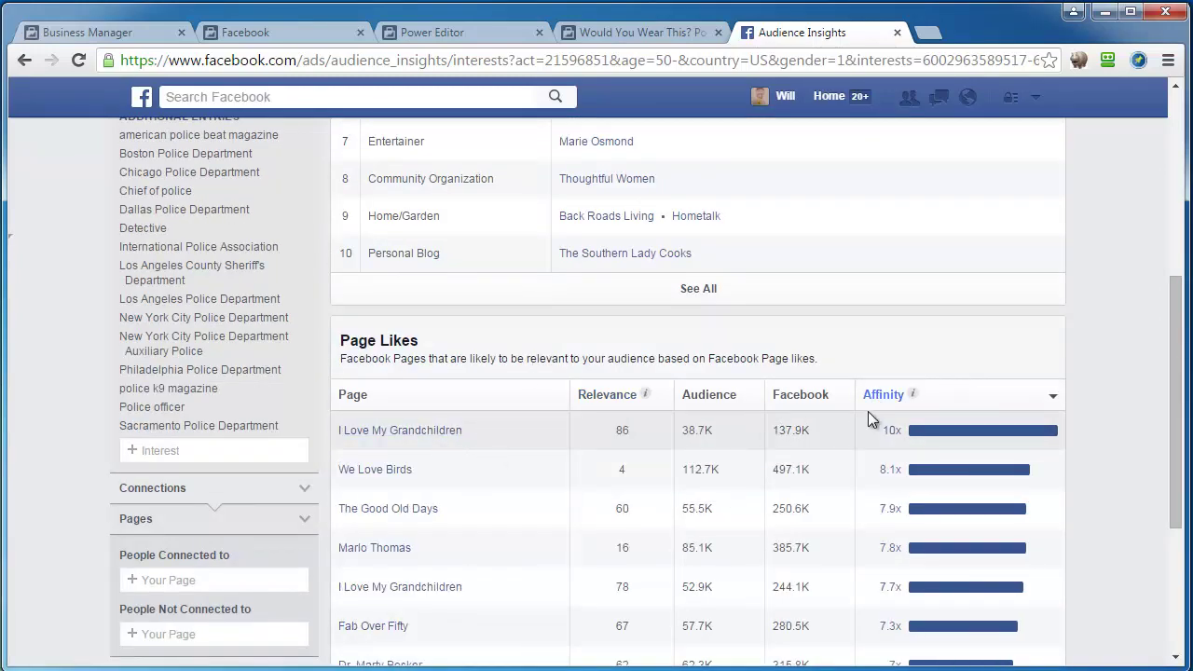
pyautogui.scroll(-2, 507, 546)
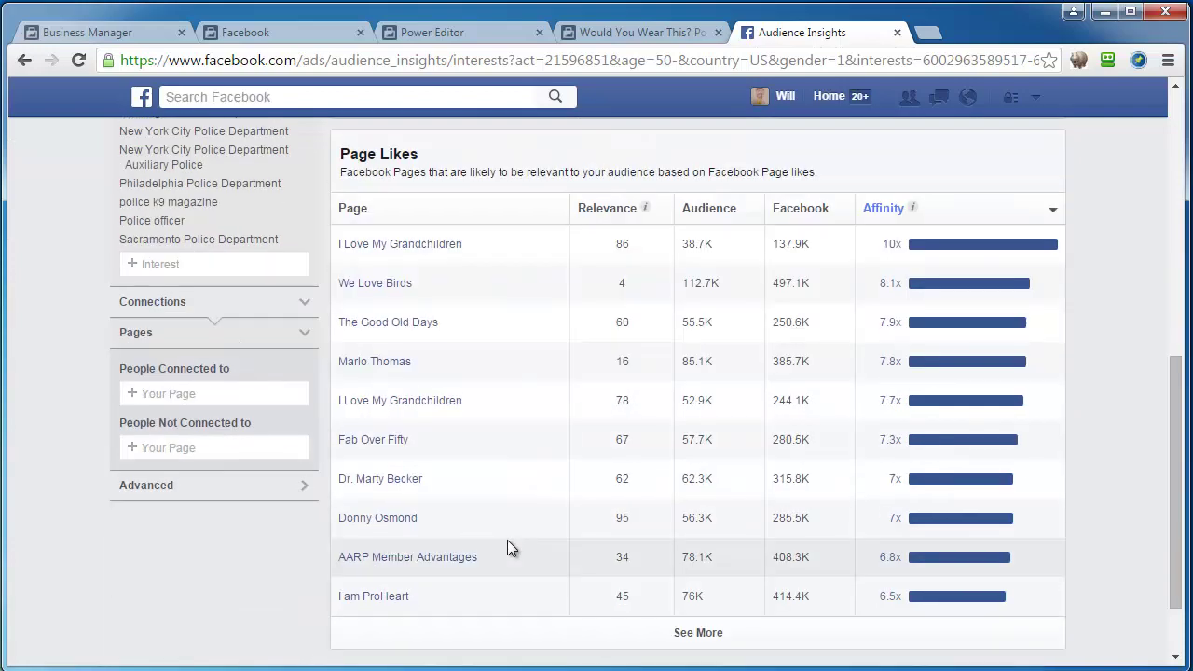
pyautogui.scroll(-2, 508, 545)
pyautogui.scroll(10, 509, 547)
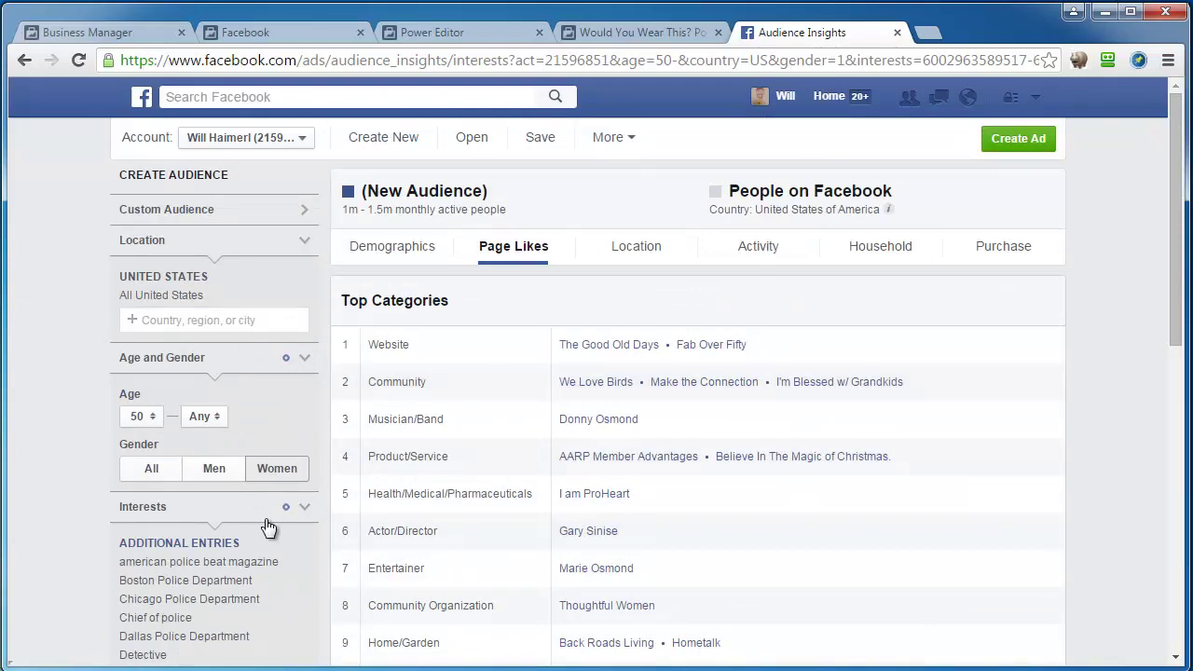
pyautogui.scroll(-3, 69, 505)
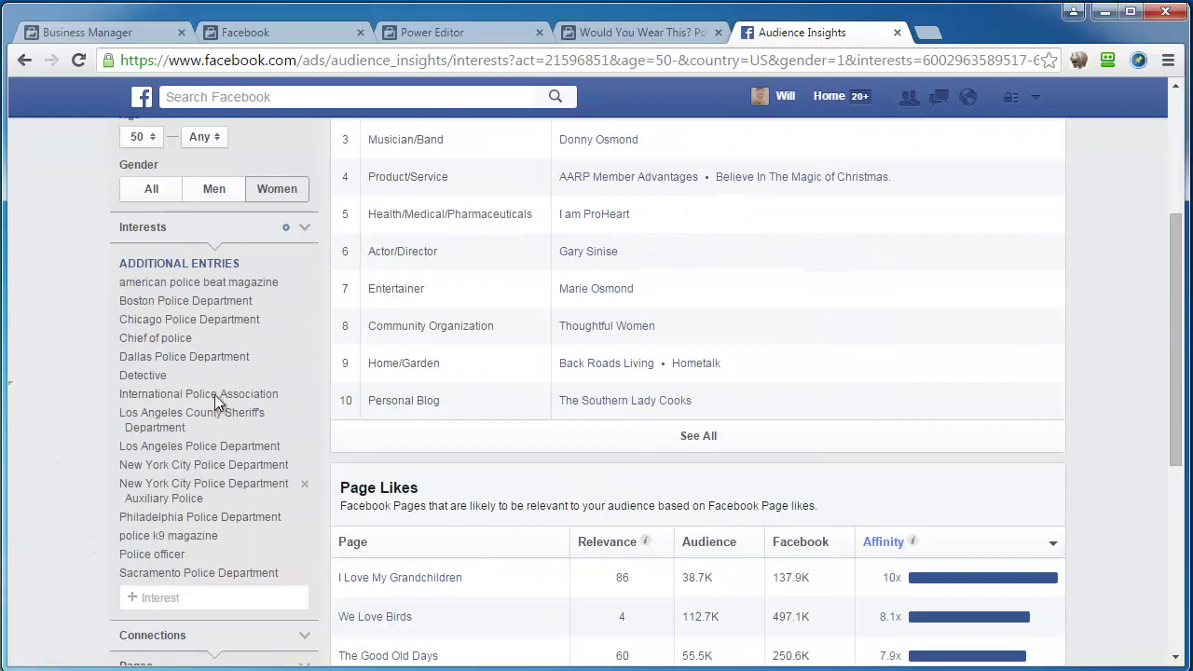
pyautogui.scroll(3, 341, 407)
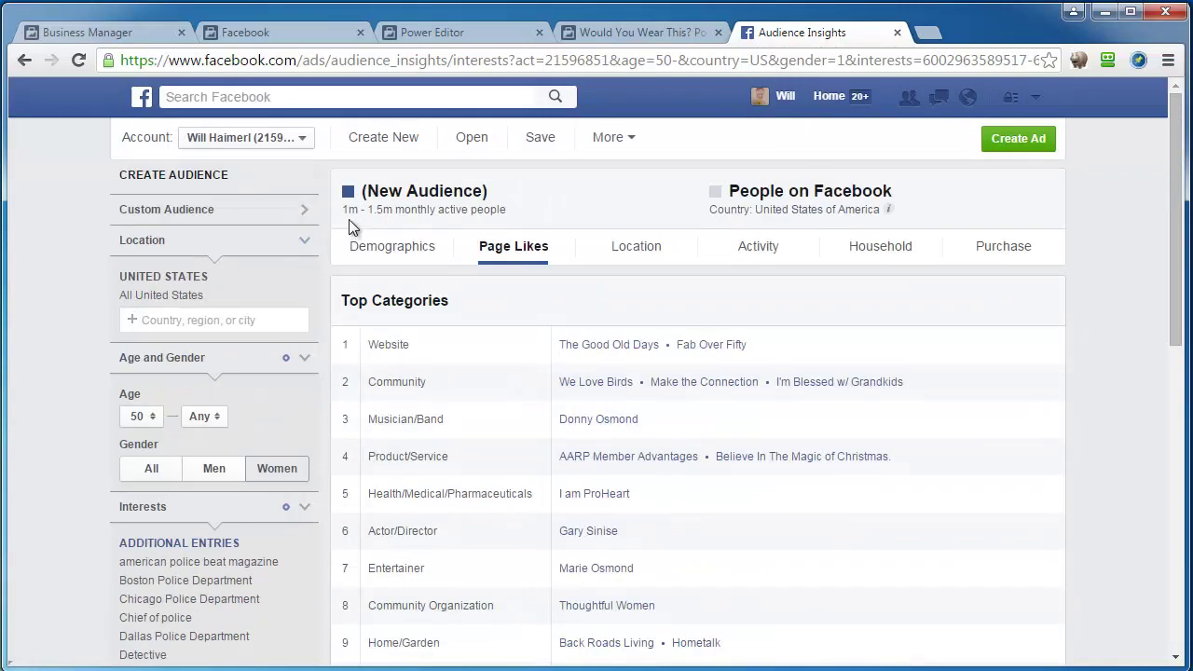
pyautogui.scroll(-3, 60, 431)
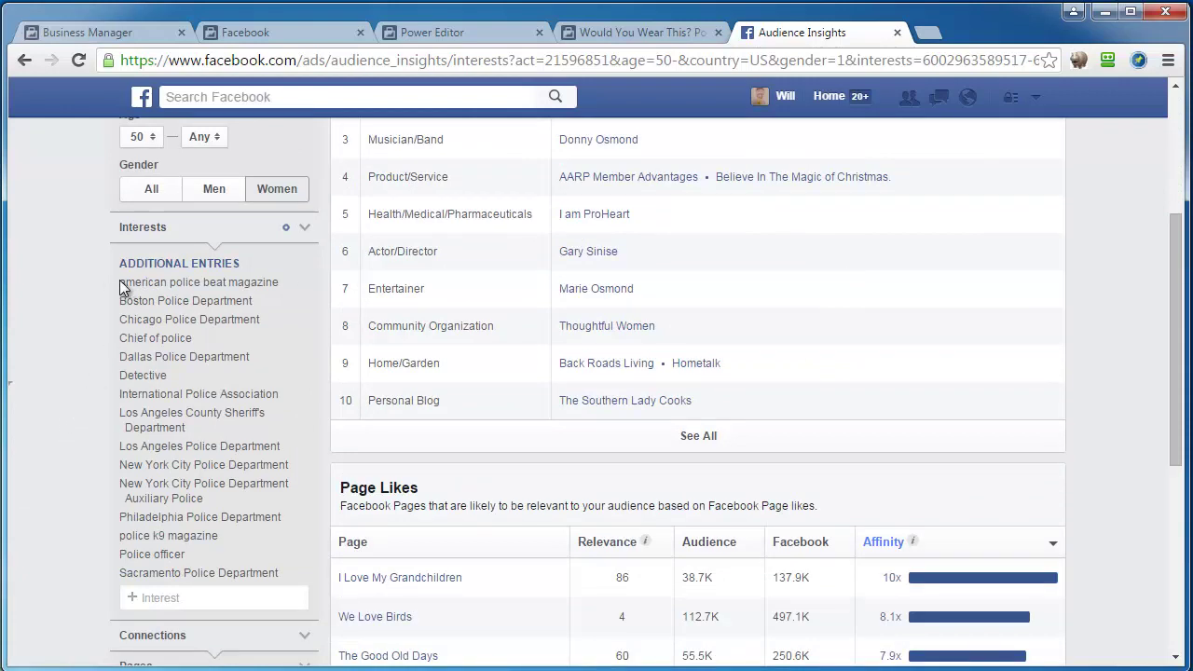
pyautogui.click(305, 228)
pyautogui.click(306, 228)
pyautogui.scroll(-1, 61, 431)
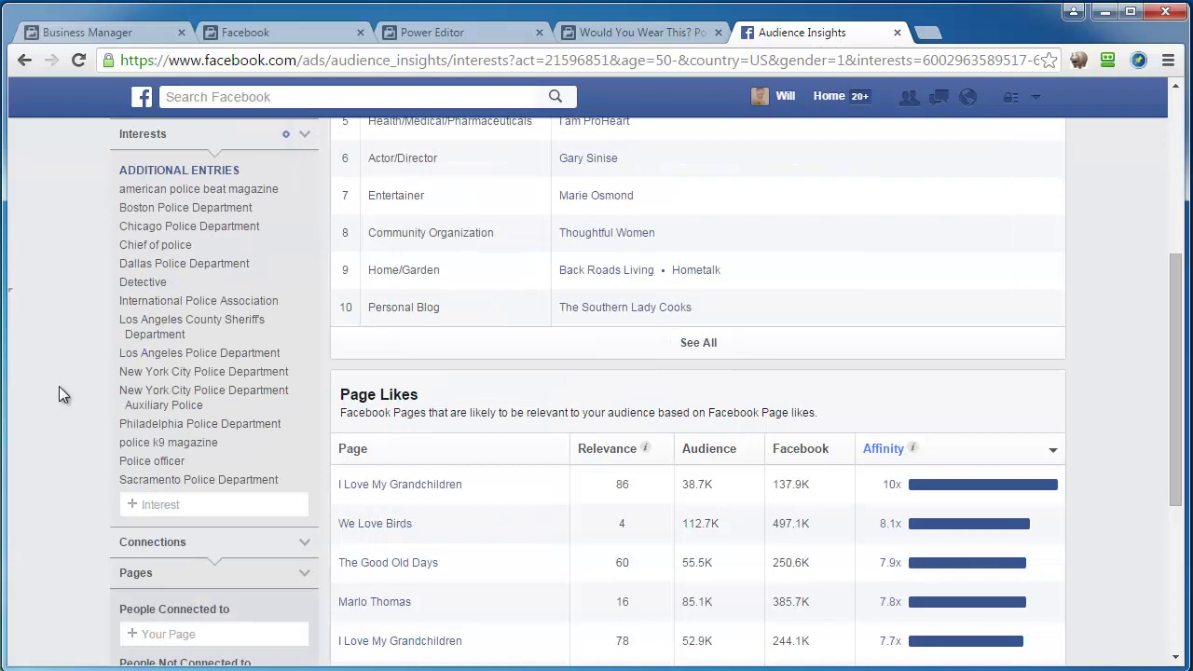
pyautogui.scroll(1, 57, 386)
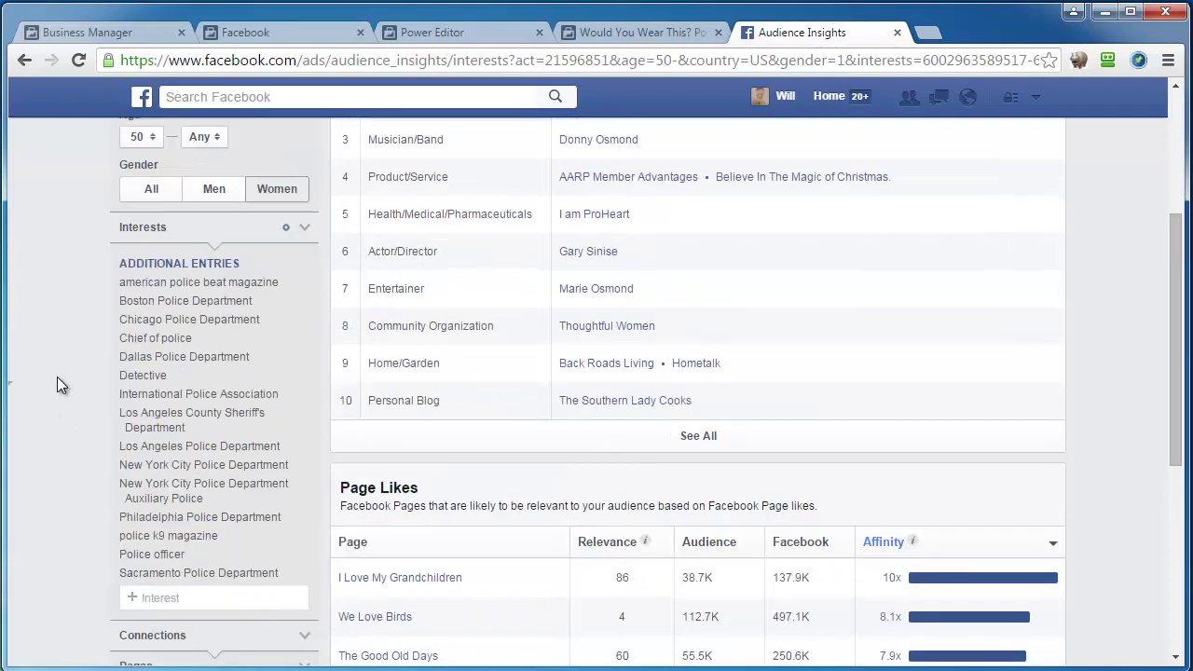
pyautogui.scroll(3, 57, 385)
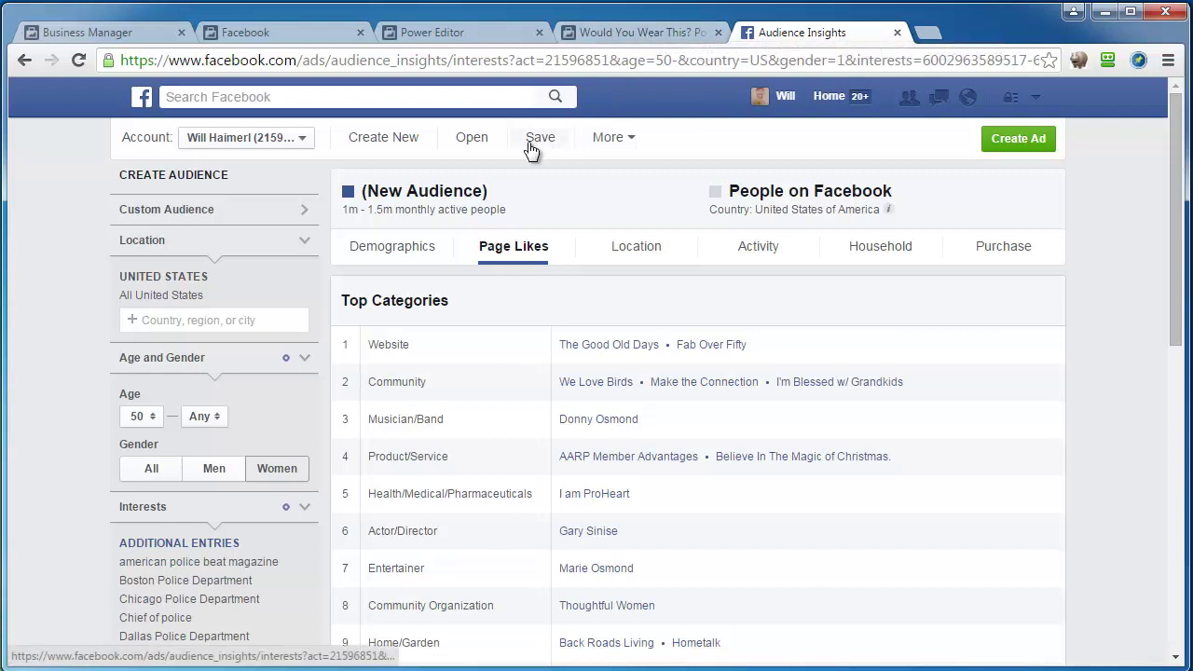
# Select the additional interest entries and copy them
pyautogui.click(609, 140)
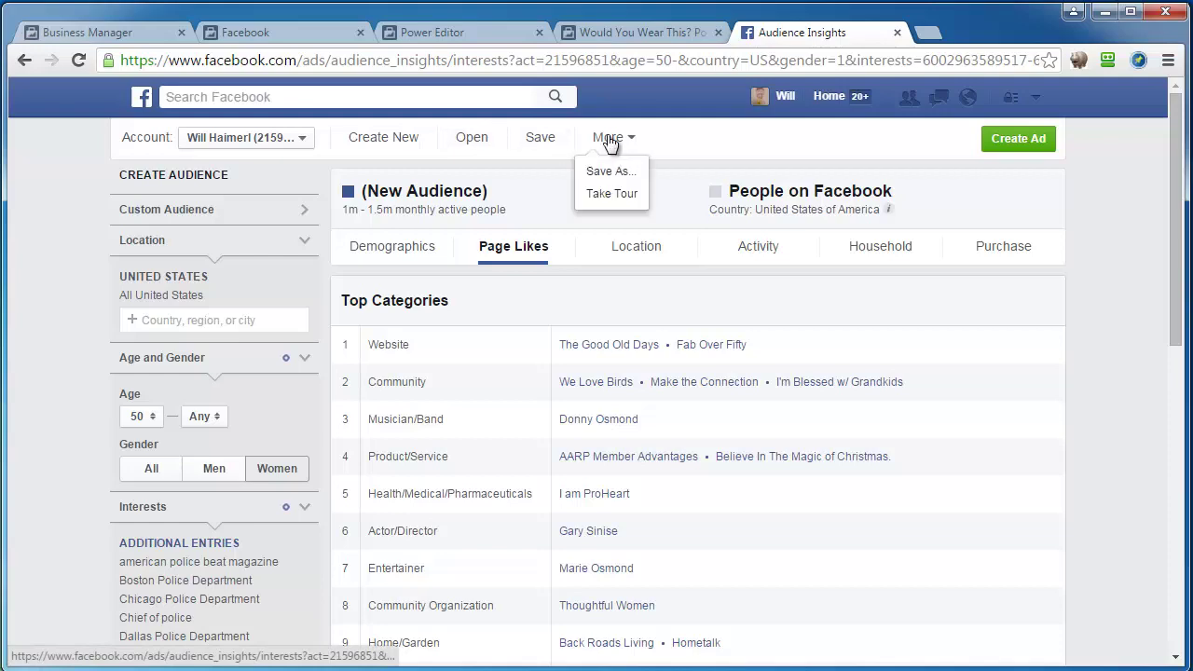
pyautogui.click(697, 140)
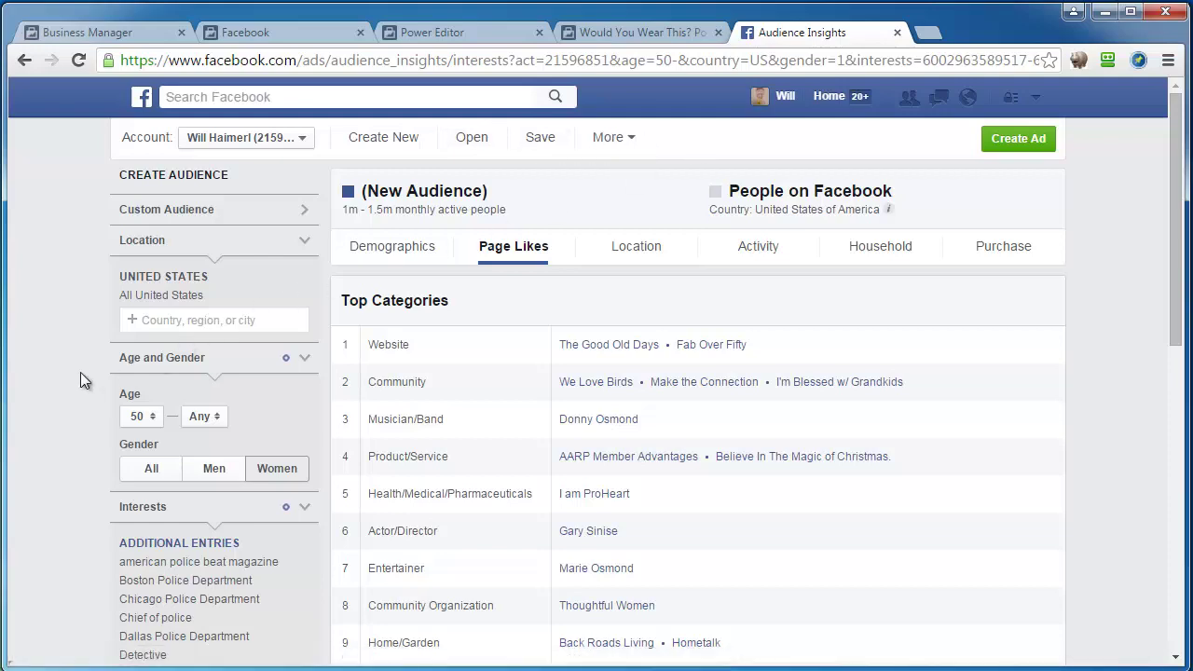
pyautogui.scroll(-2, 84, 381)
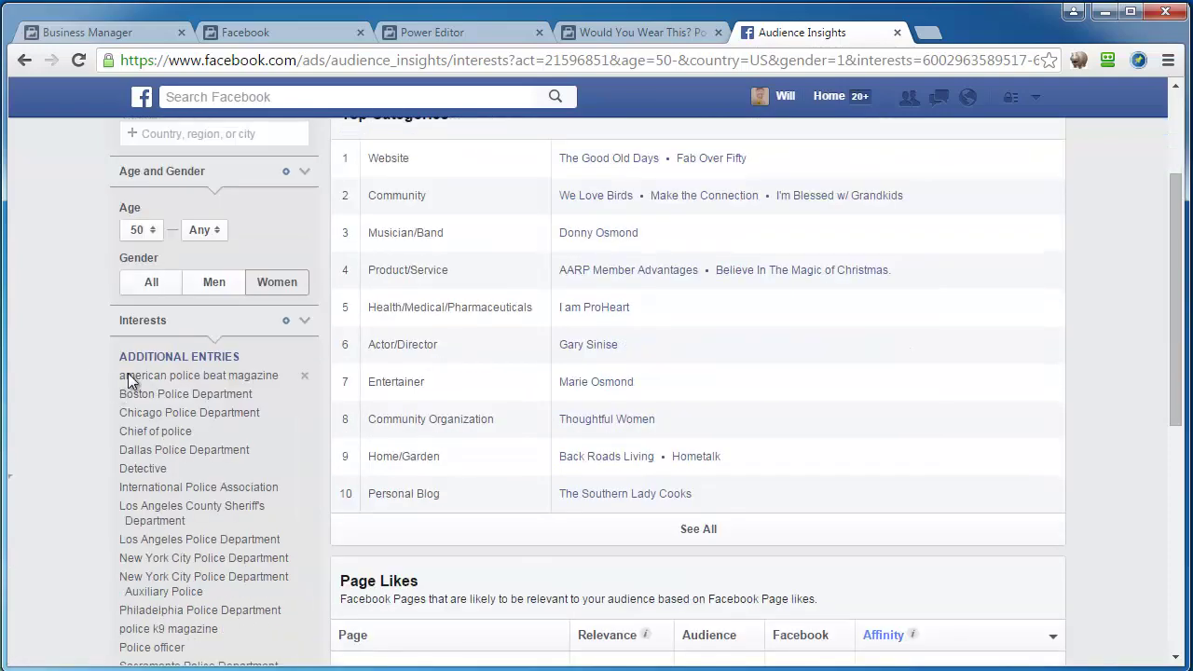
pyautogui.moveTo(120, 382); pyautogui.dragTo(259, 618)
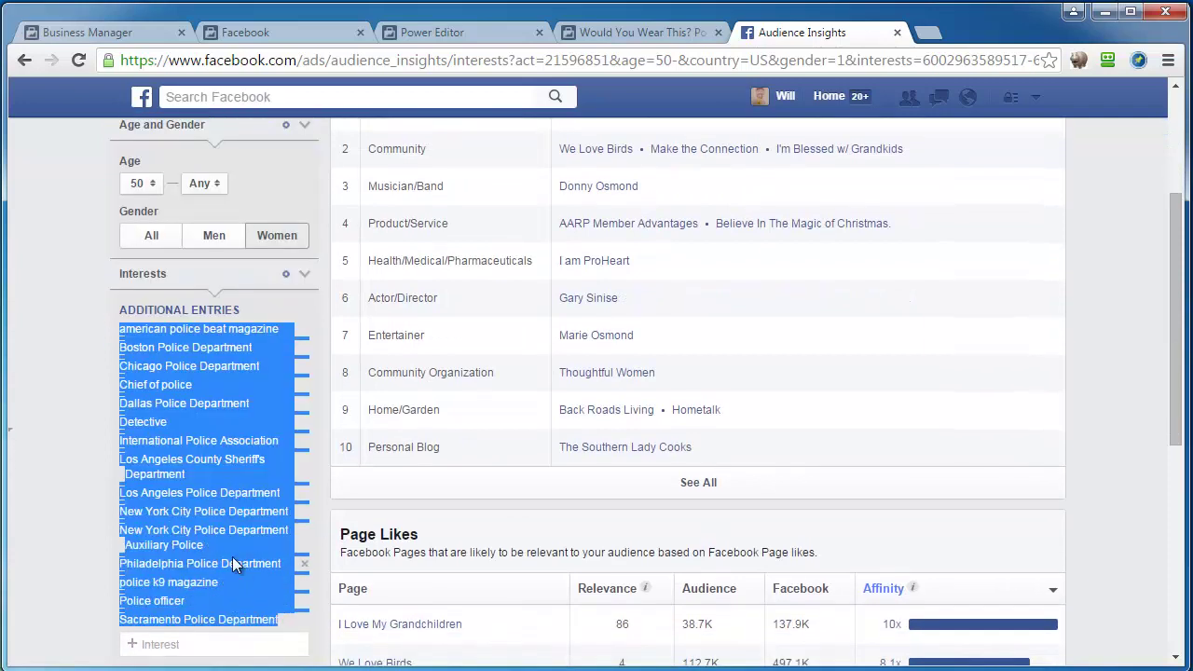
pyautogui.rightClick(235, 561)
pyautogui.click(261, 570)
# Paste the copied interests into the EditPlus document
pyautogui.hotkey('alt', 'Tab')
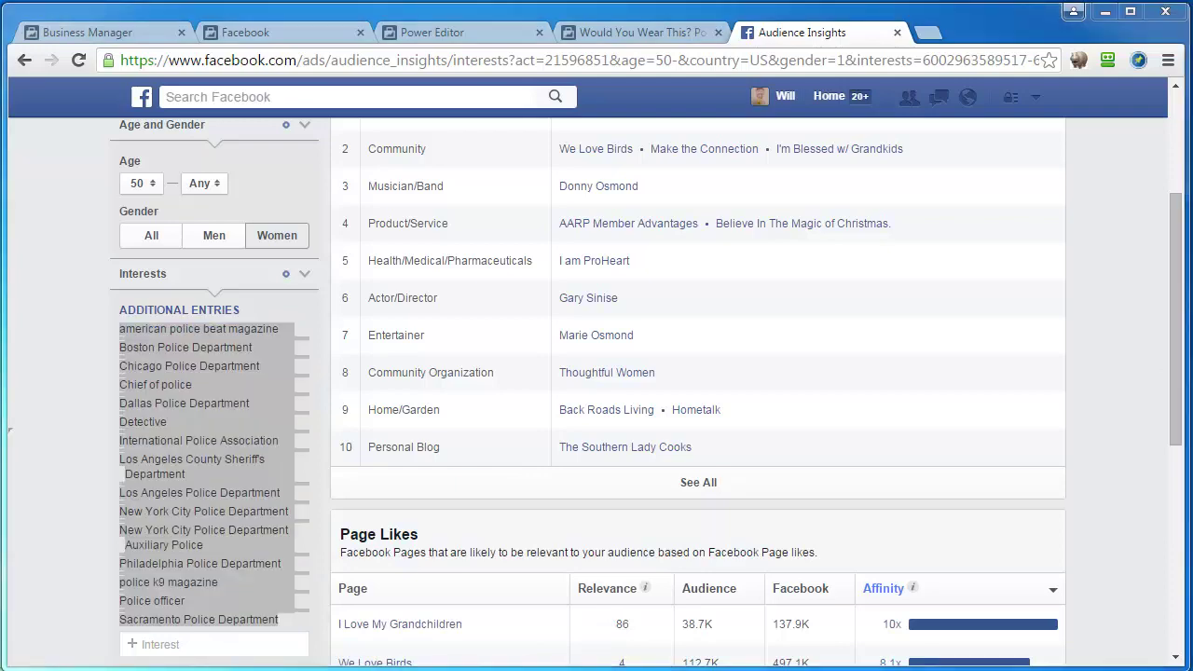
pyautogui.hotkey('alt', 'Tab')
pyautogui.hotkey('ctrl', 'v')
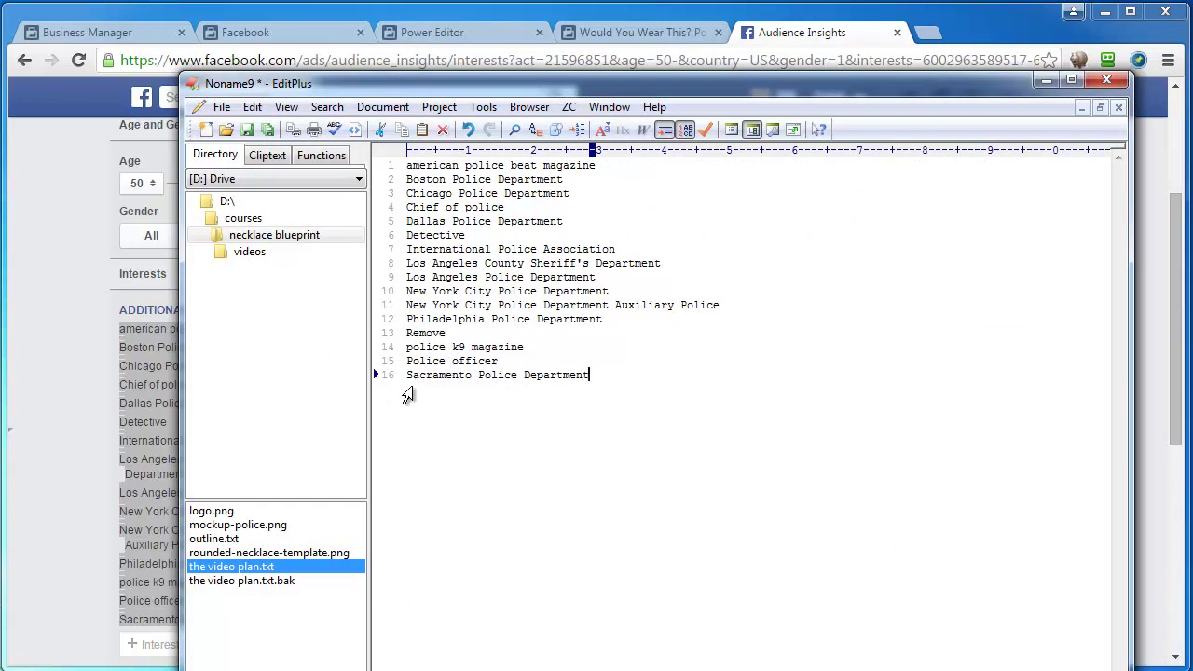
# Use regex Replace All to turn every line break (\n) into ', '
pyautogui.click(535, 130)
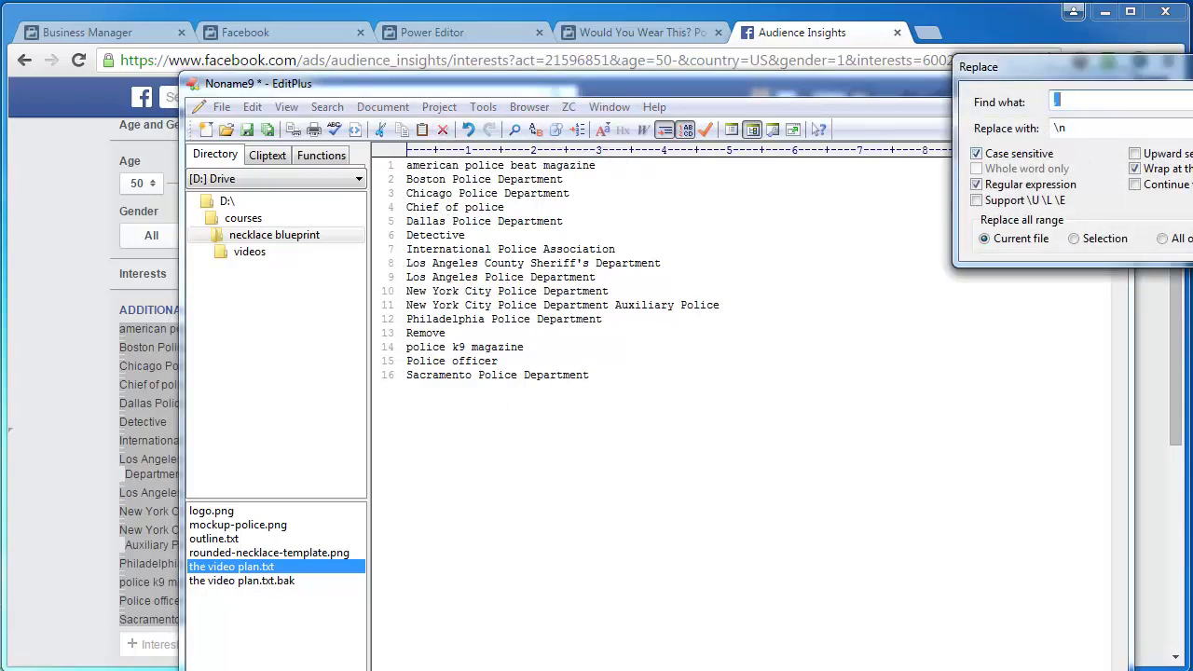
pyautogui.write(',')
pyautogui.press('Home')
pyautogui.press('Tab')
pyautogui.write(',')
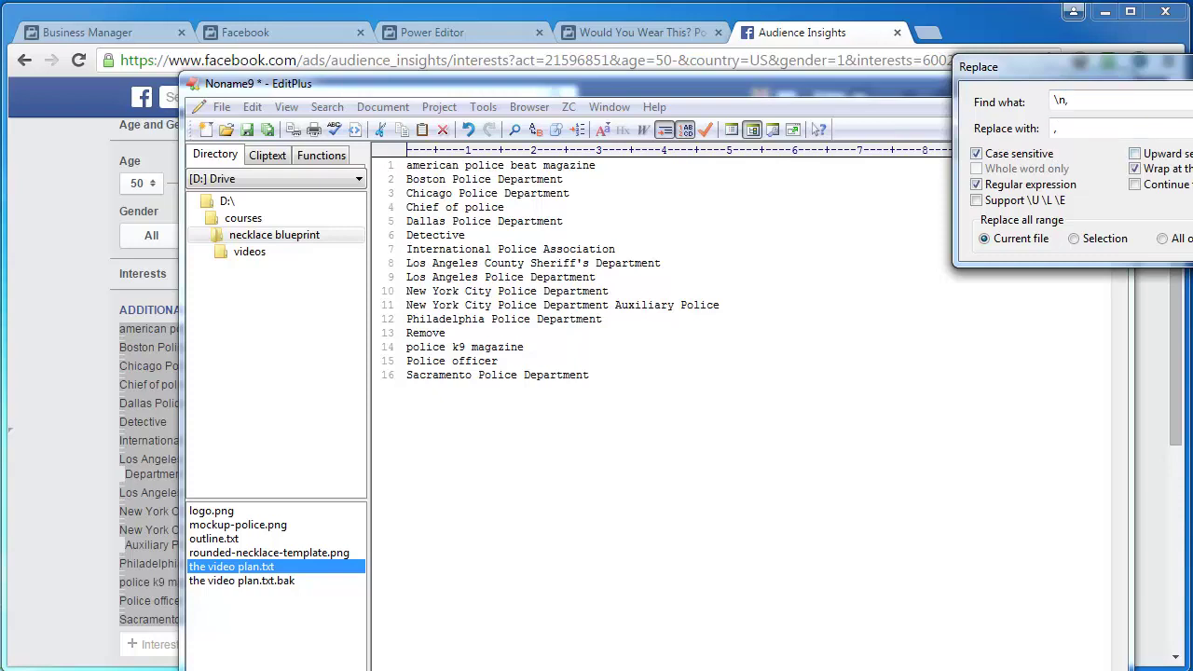
pyautogui.doubleClick(1088, 101)
pyautogui.click(1088, 101)
pyautogui.press('BackSpace')
pyautogui.moveTo(1140, 76); pyautogui.dragTo(523, 143)
pyautogui.click(805, 237)
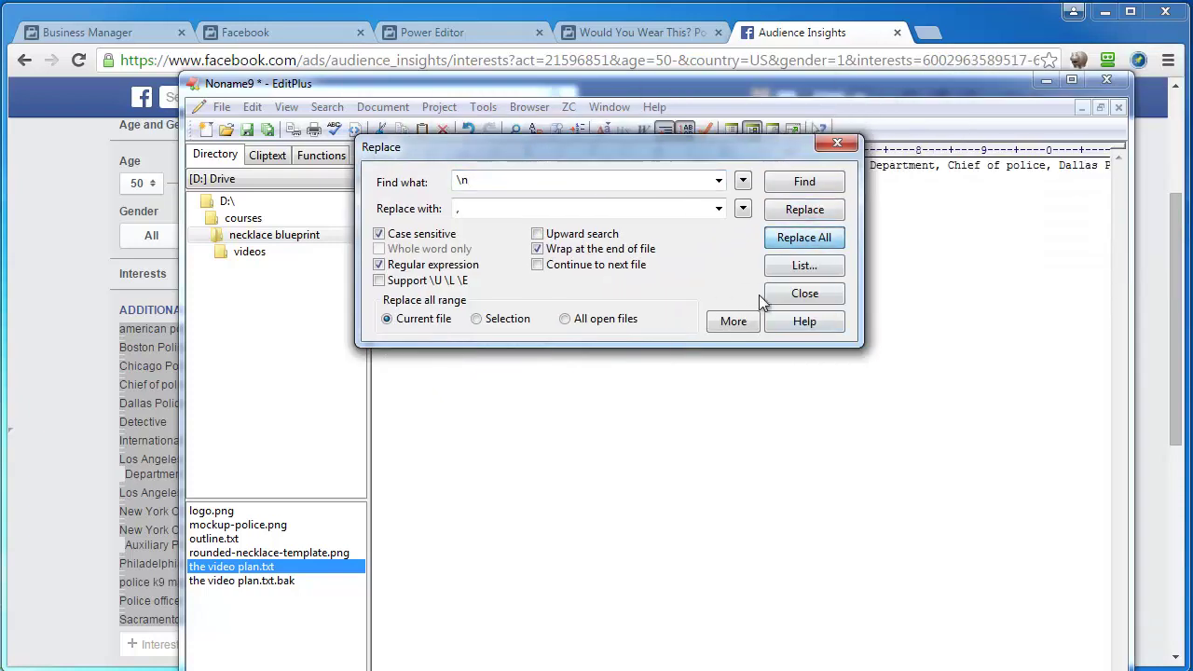
pyautogui.click(805, 294)
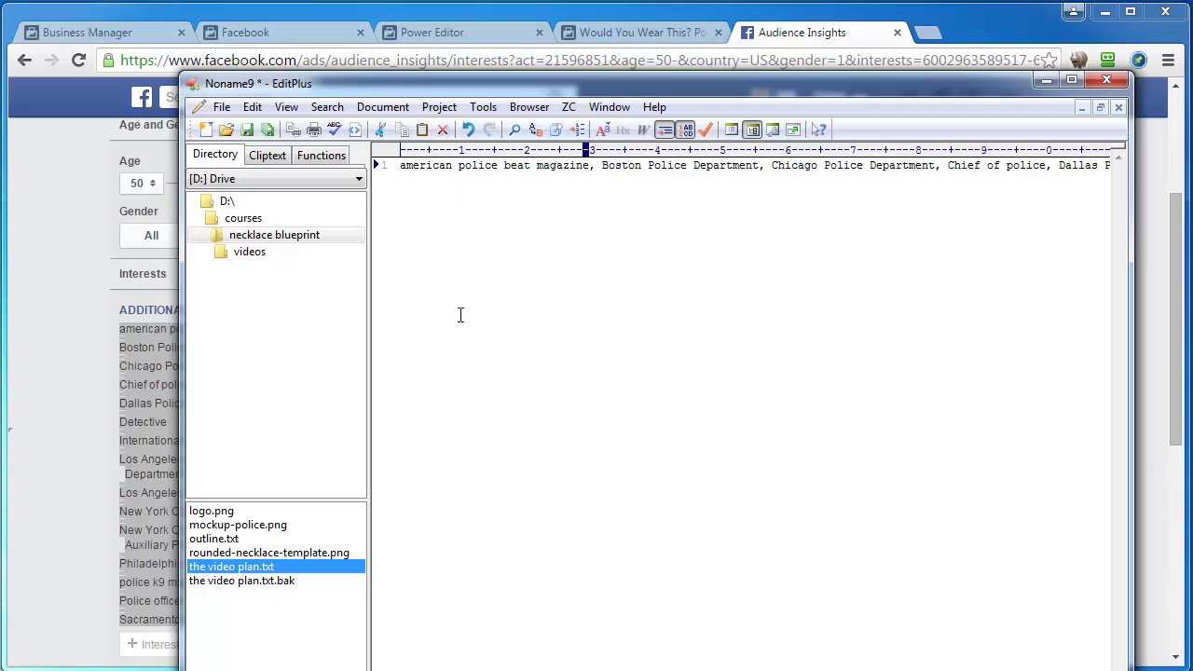
# Move the EditPlus window lower to expose the top of the Audience Insights page, then return to EditPlus
pyautogui.moveTo(478, 90); pyautogui.dragTo(448, 260)
pyautogui.click(77, 296)
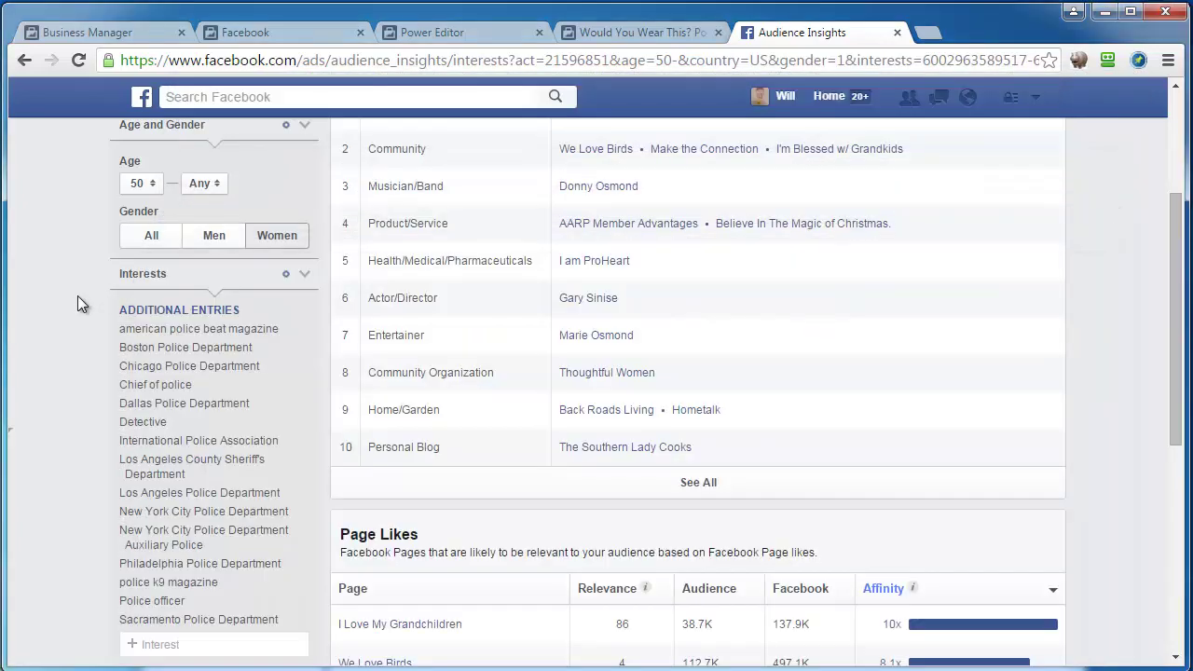
pyautogui.scroll(3, 78, 295)
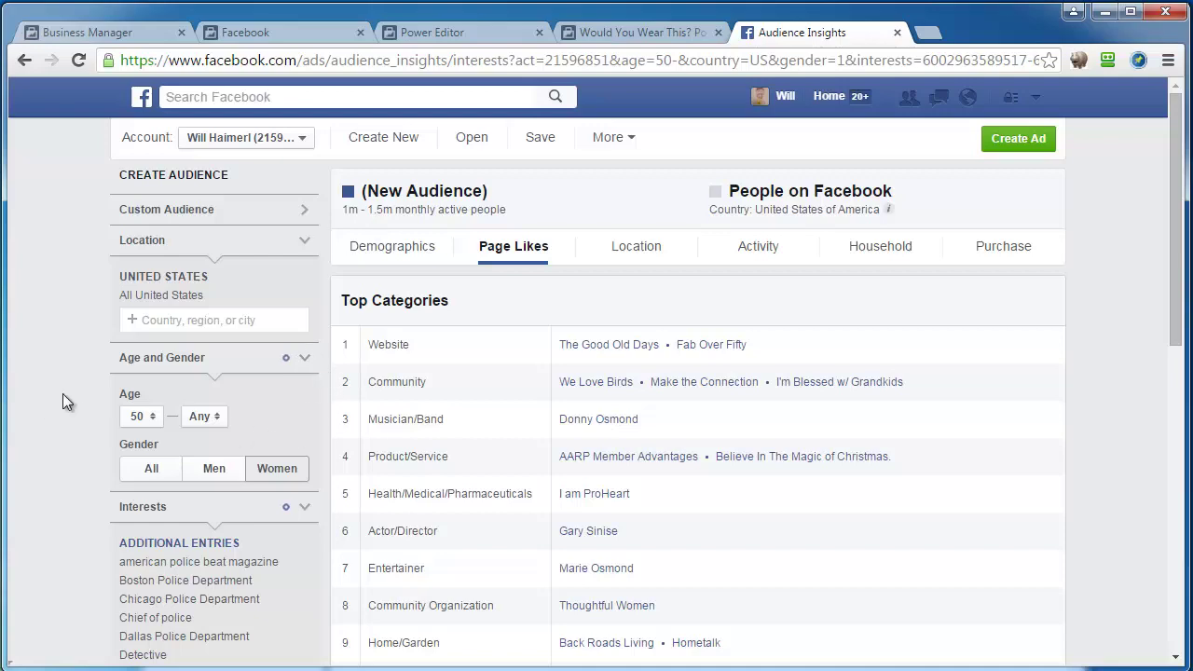
pyautogui.scroll(-2, 62, 399)
pyautogui.scroll(2, 427, 382)
pyautogui.scroll(-3, 100, 434)
pyautogui.hotkey('alt', 'Tab')
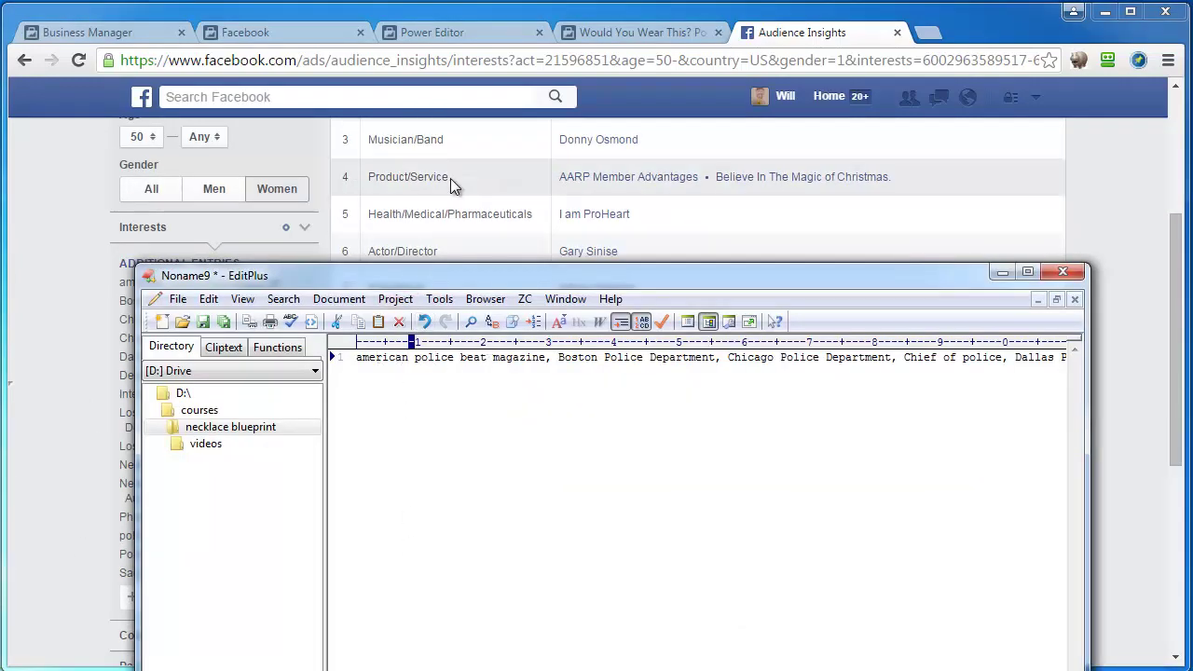
# Save the current audience as 'Audience Insights - Police' and return to the EditPlus interest list
pyautogui.click(16, 315)
pyautogui.scroll(3, 65, 363)
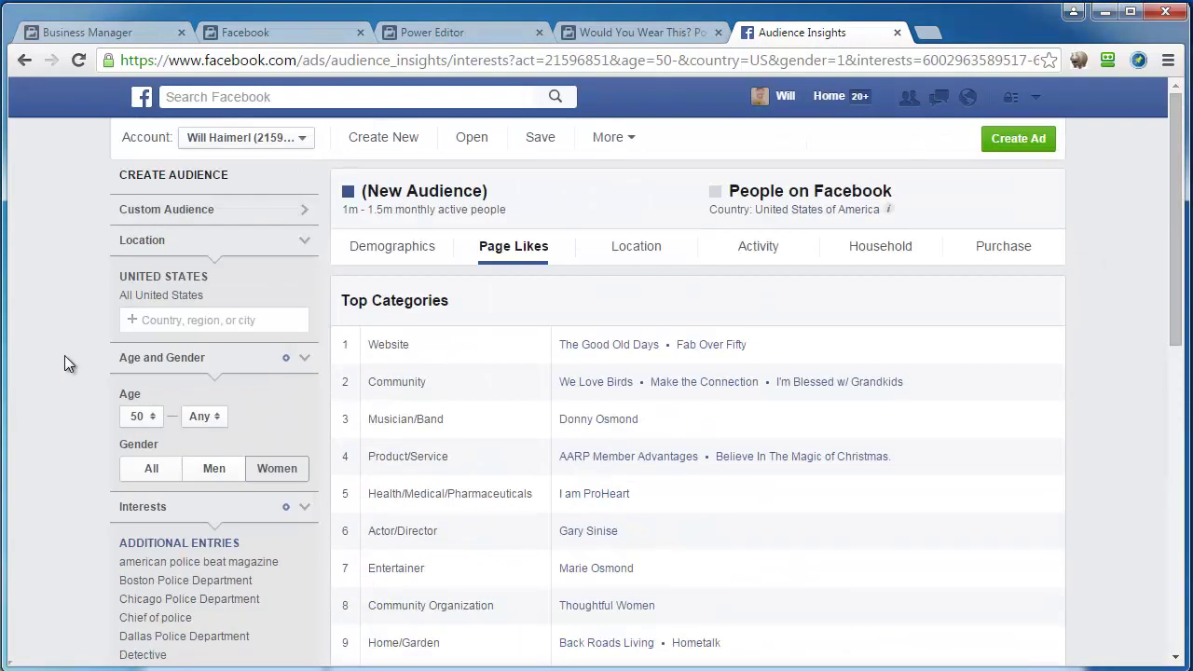
pyautogui.click(542, 137)
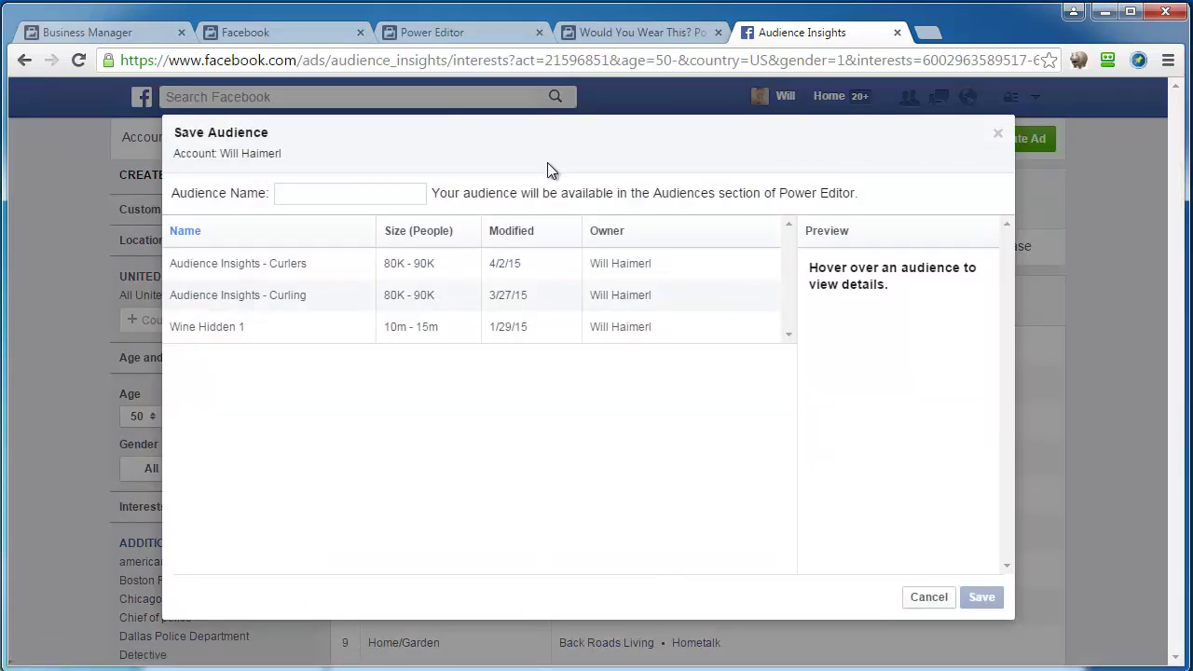
pyautogui.write('Audience I')
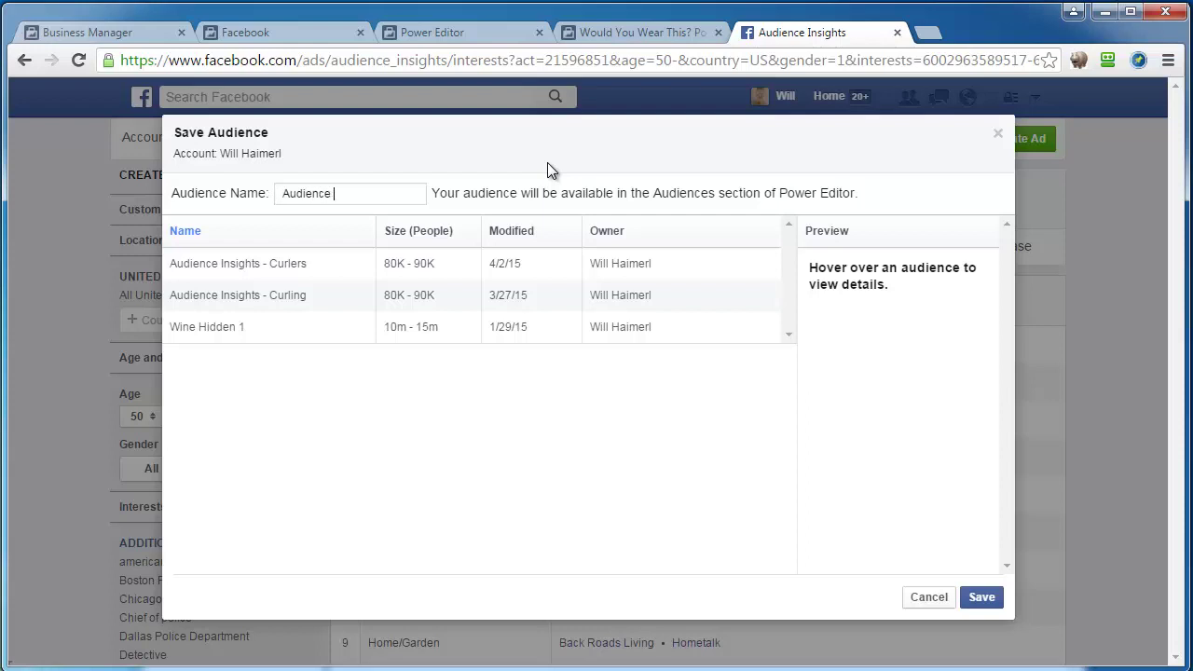
pyautogui.write('nsights - Police')
pyautogui.click(982, 596)
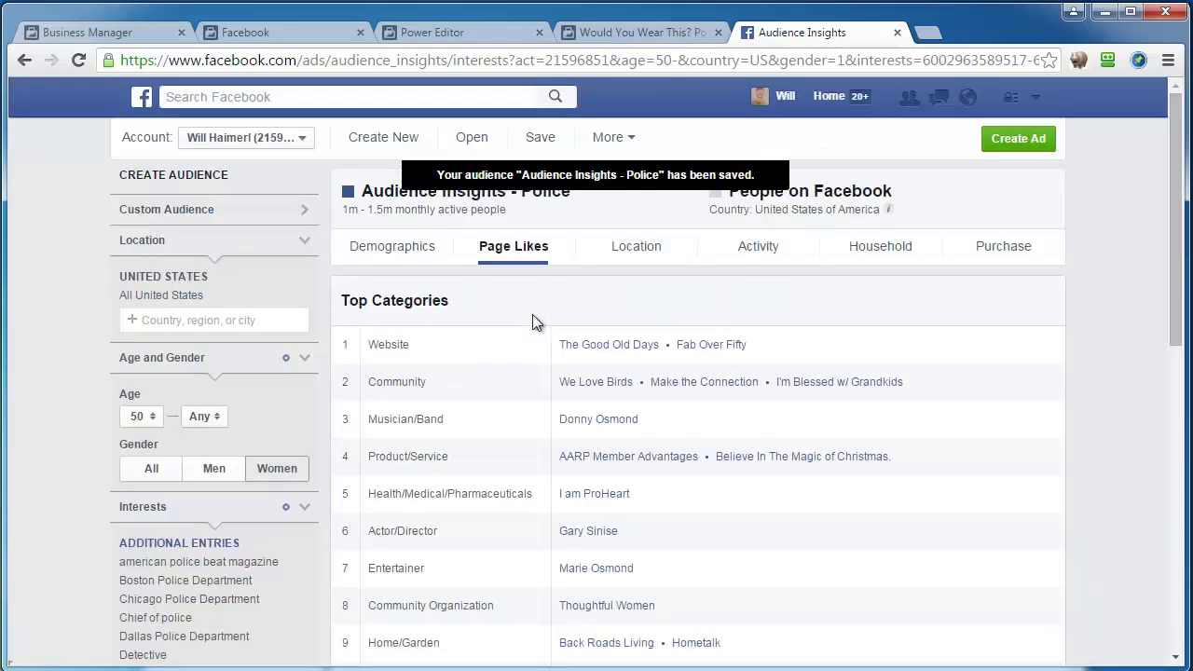
pyautogui.hotkey('alt', 'Tab')
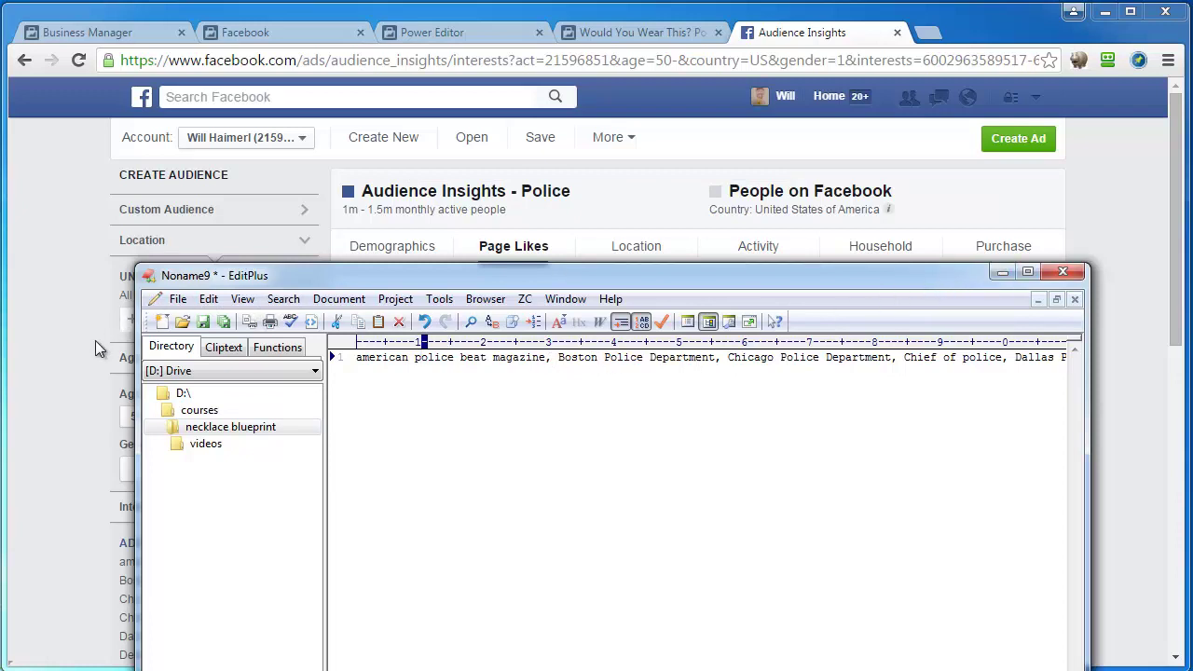
pyautogui.click(50, 324)
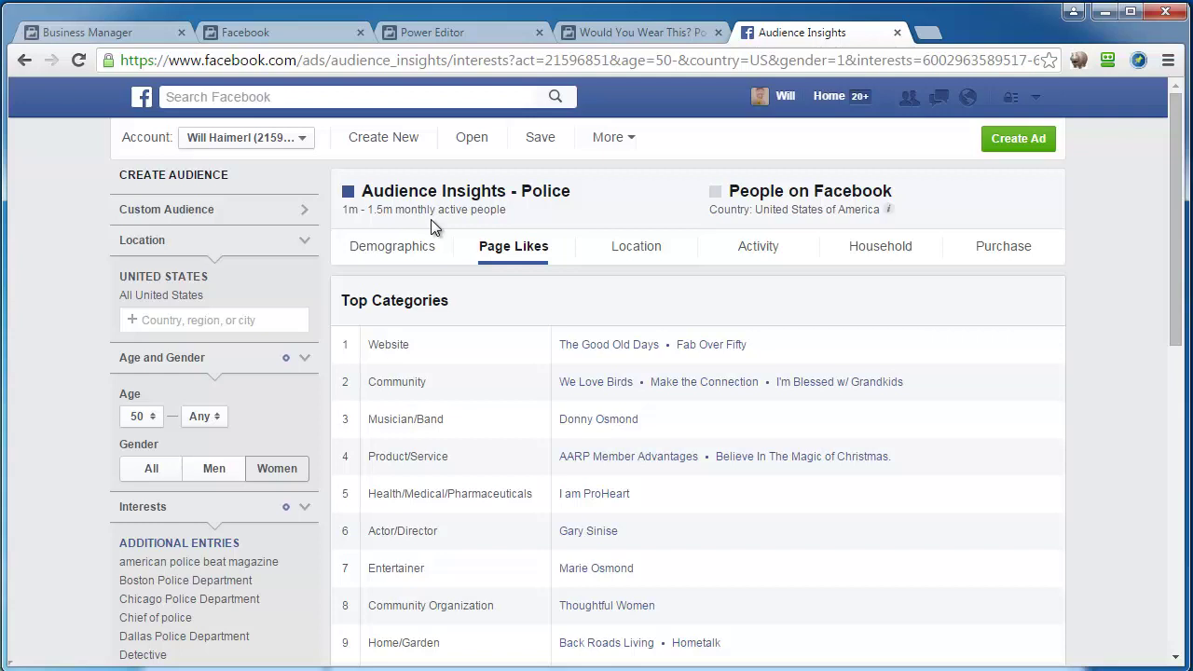
pyautogui.hotkey('alt', 'Tab')
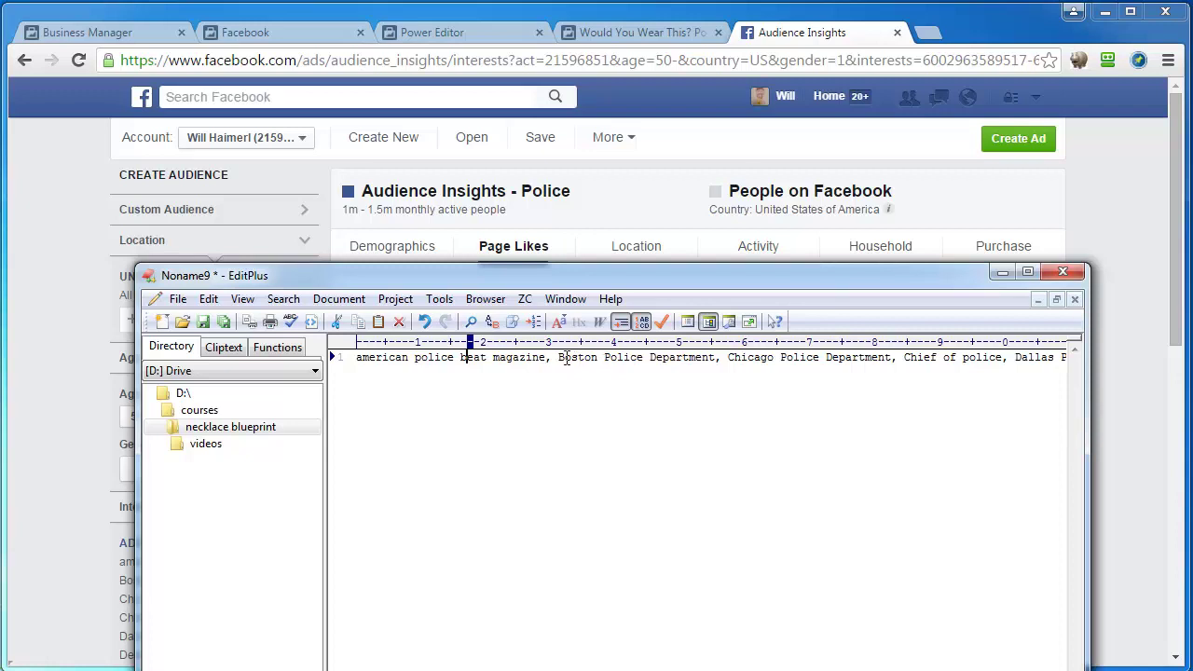
pyautogui.moveTo(559, 358); pyautogui.dragTo(715, 358)
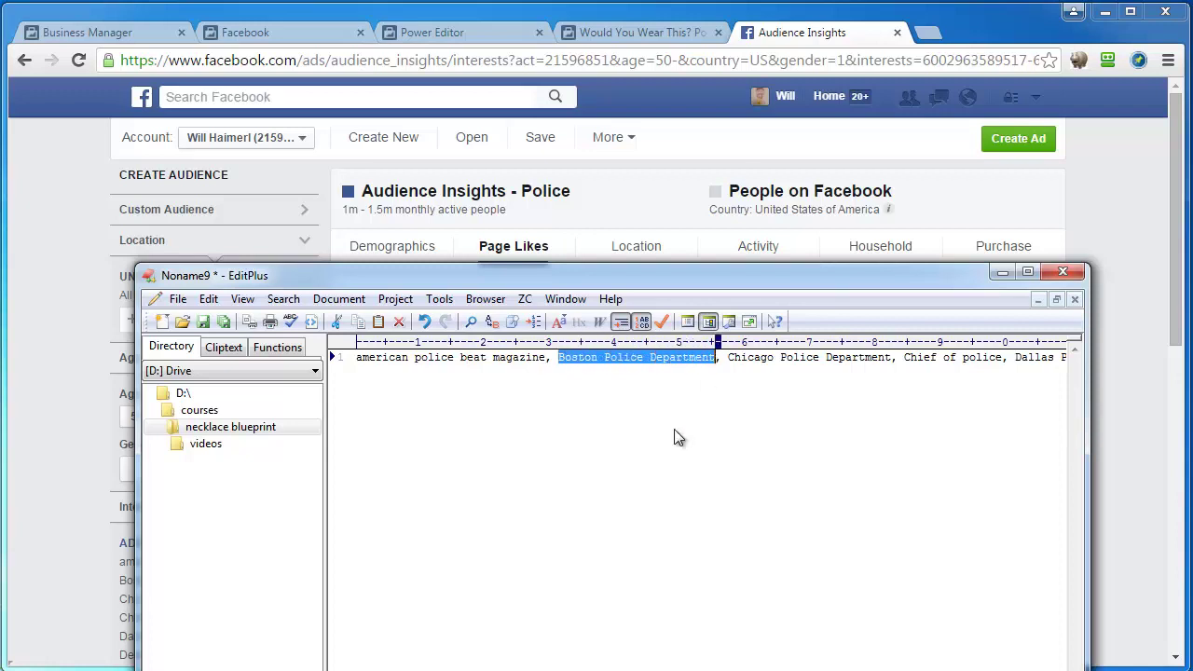